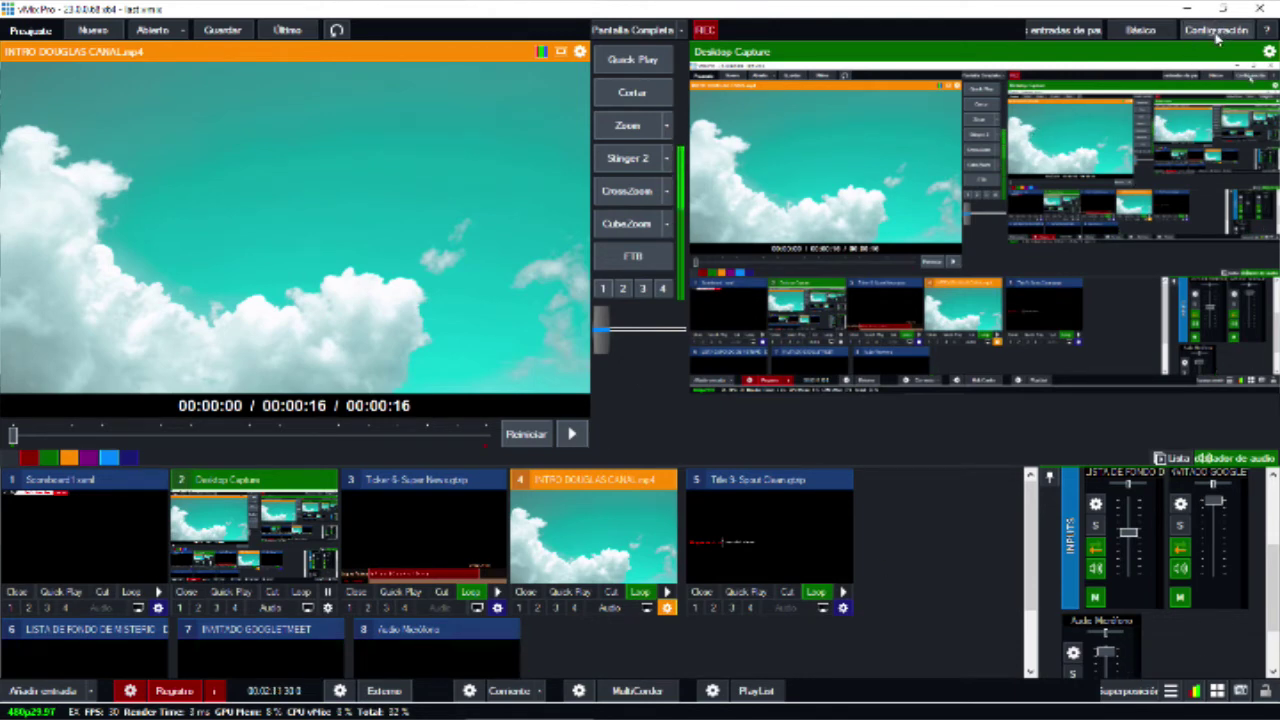
# Step: Set the headphones output to Altavoz/Auricular (Realtek(R) Audio) in the audio output settings and save the settings
pyautogui.click(1216, 32)
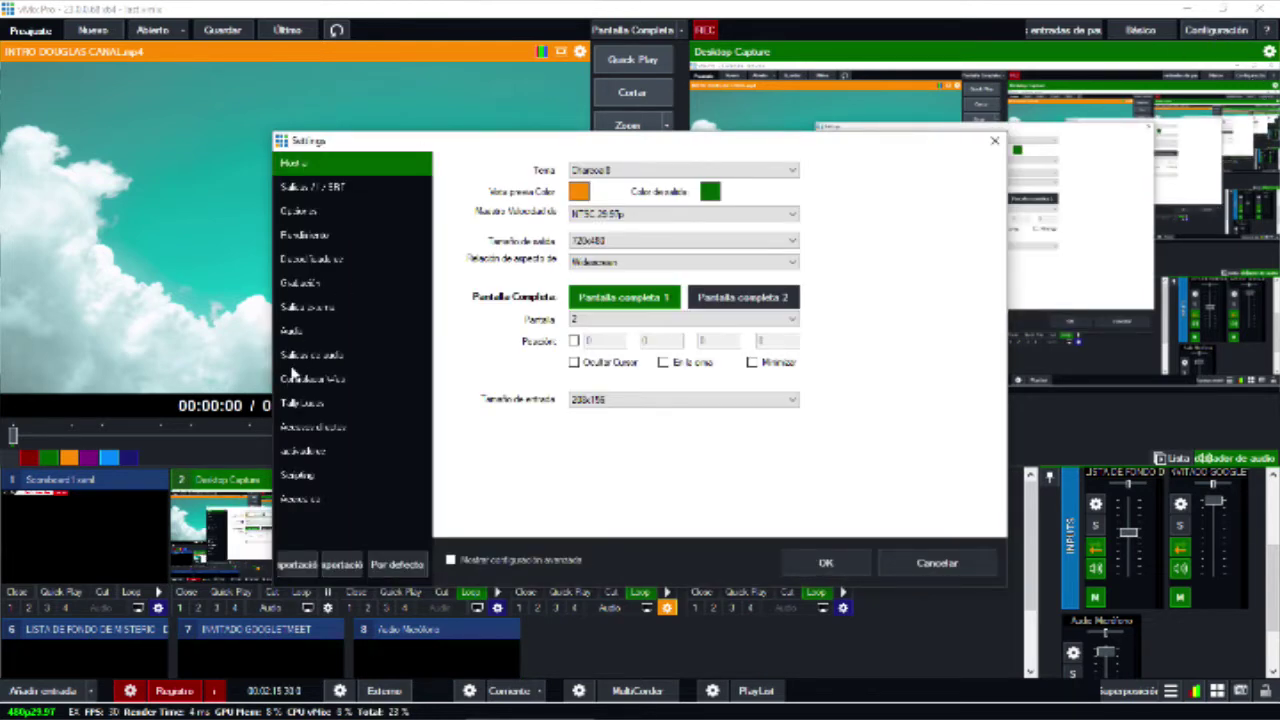
pyautogui.click(303, 357)
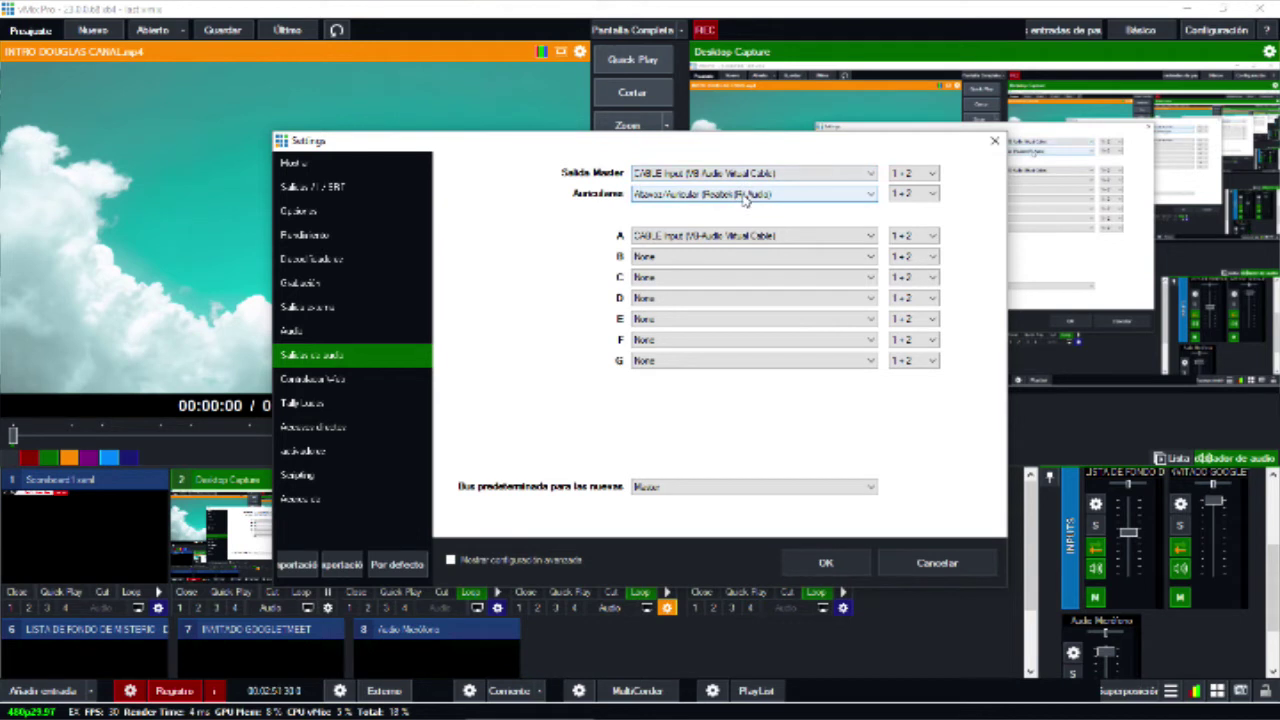
pyautogui.click(658, 200)
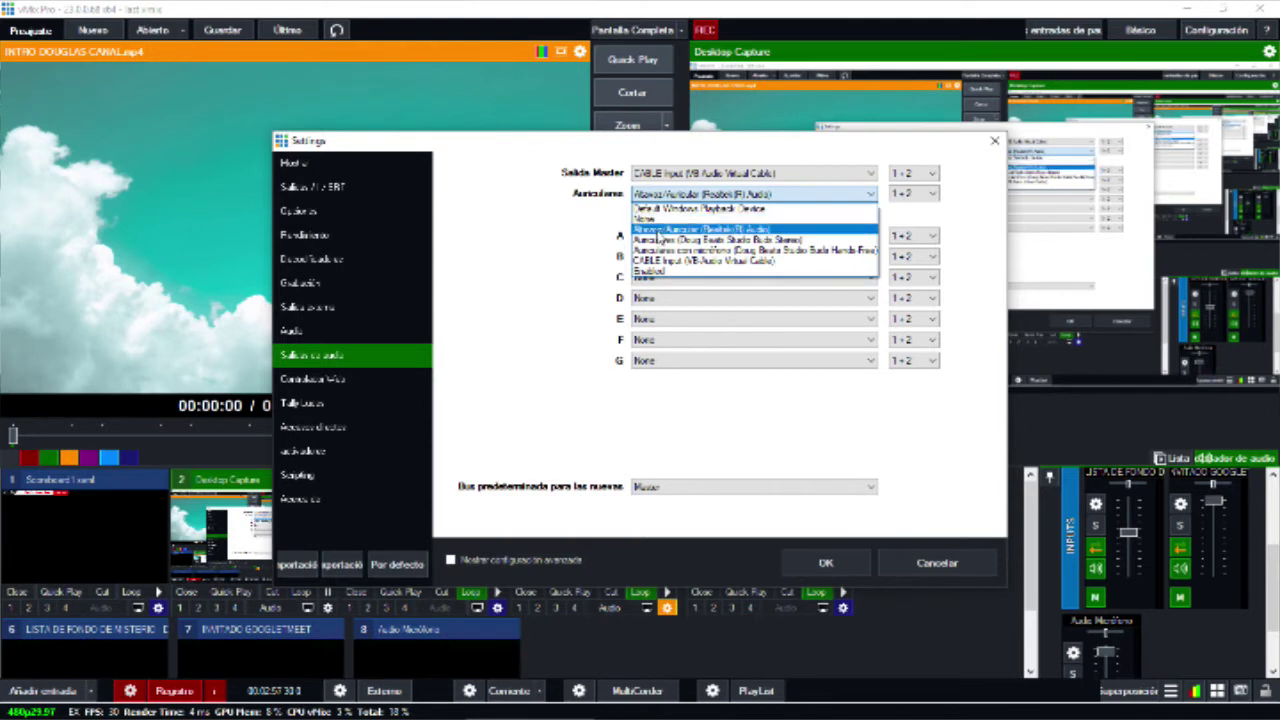
pyautogui.click(655, 229)
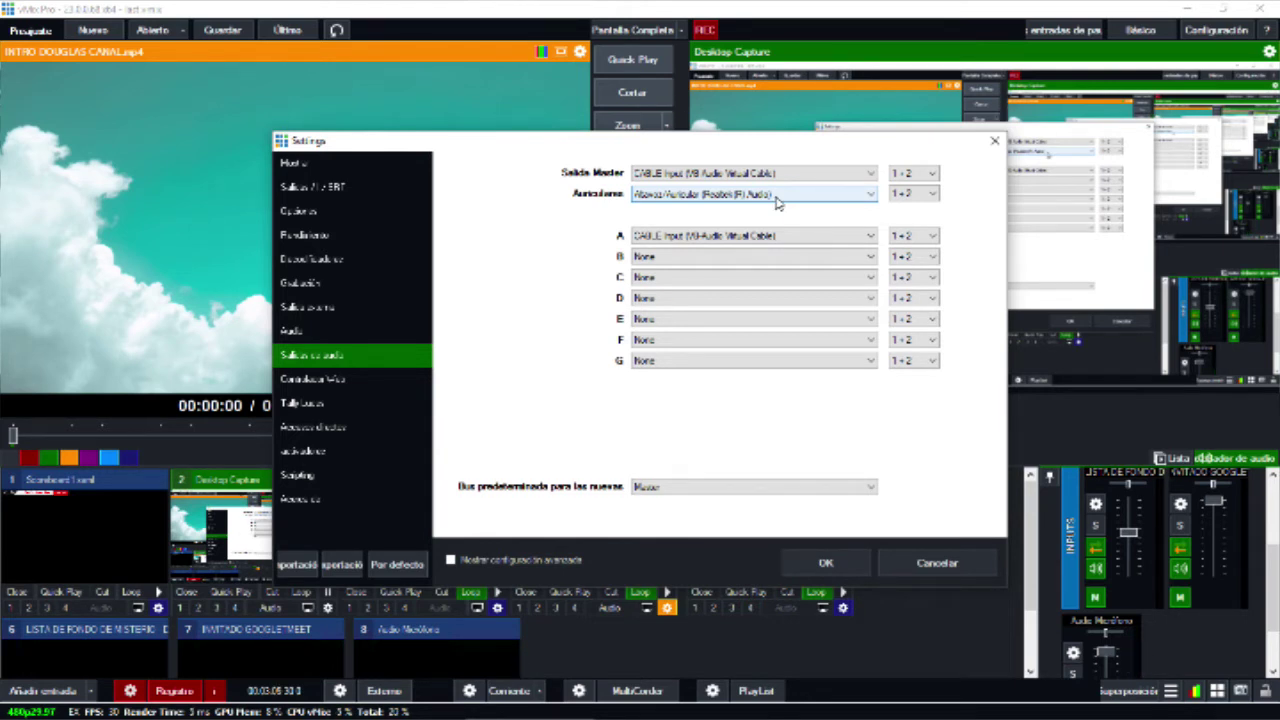
pyautogui.click(726, 237)
pyautogui.click(726, 237)
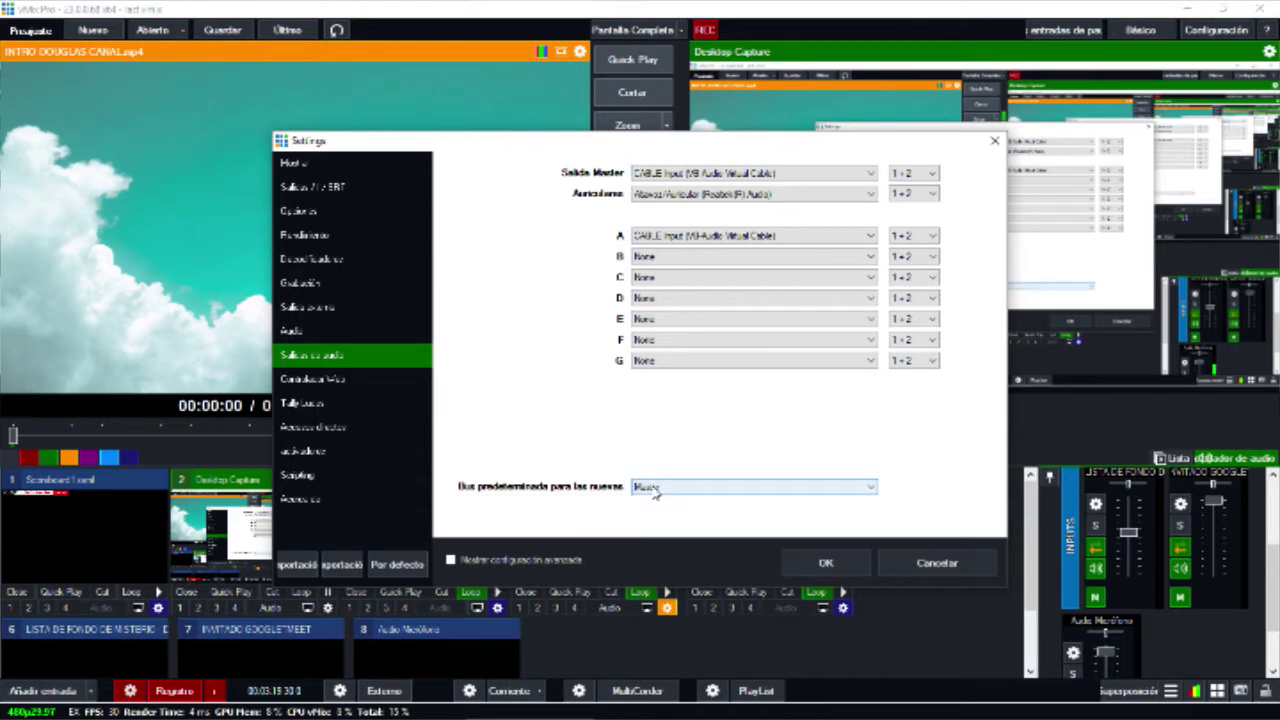
pyautogui.click(826, 565)
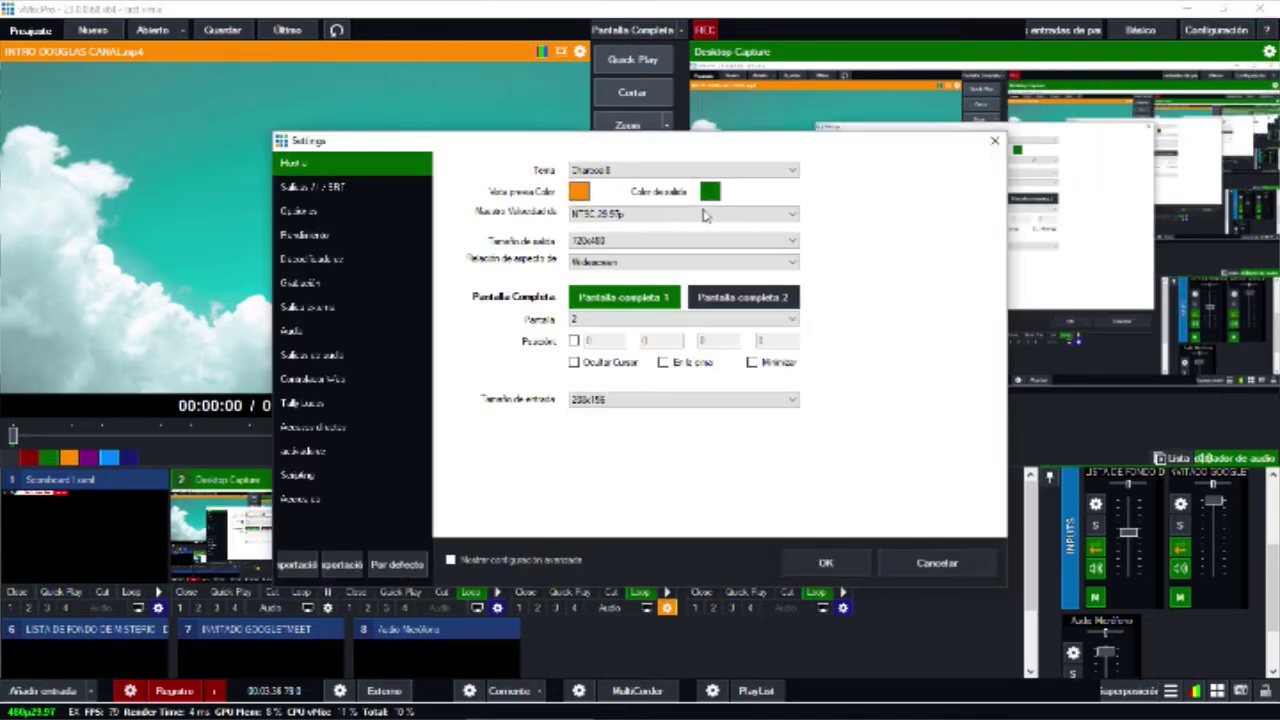
pyautogui.click(325, 358)
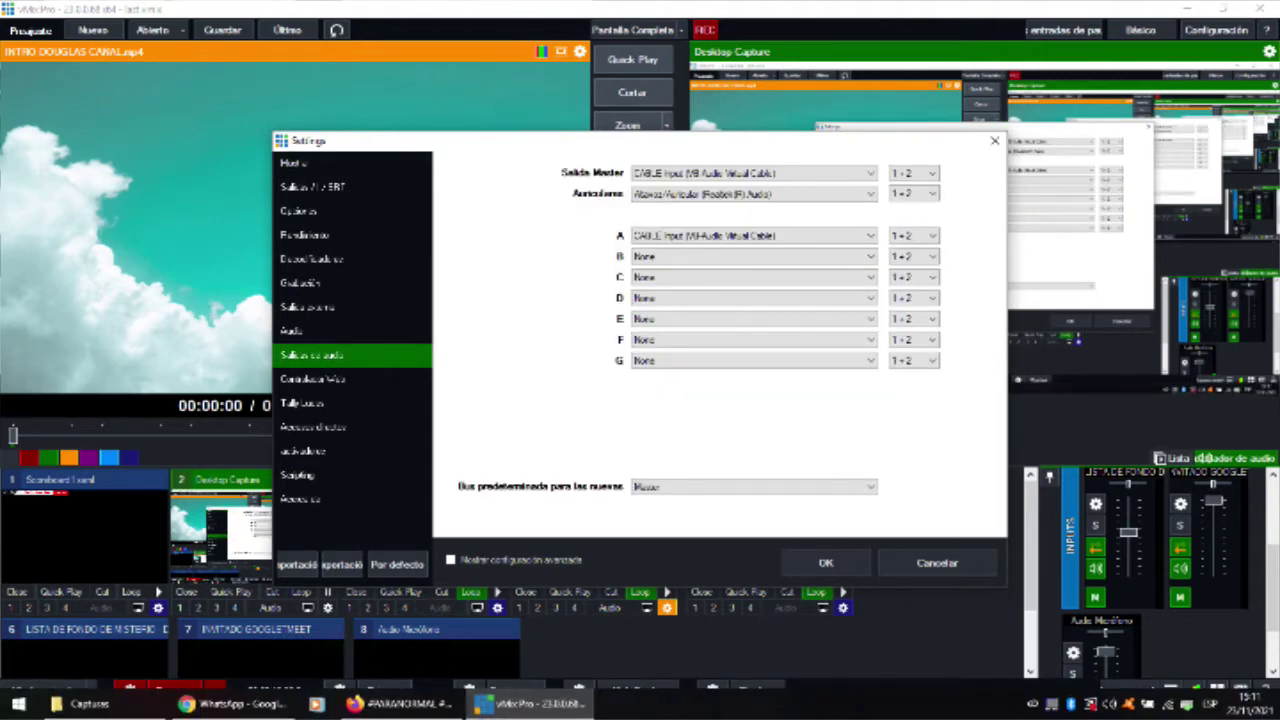
# Step: Switch to Chrome, close the IQ Option and Proca Corporacion tabs, and open a new tab
pyautogui.click(218, 706)
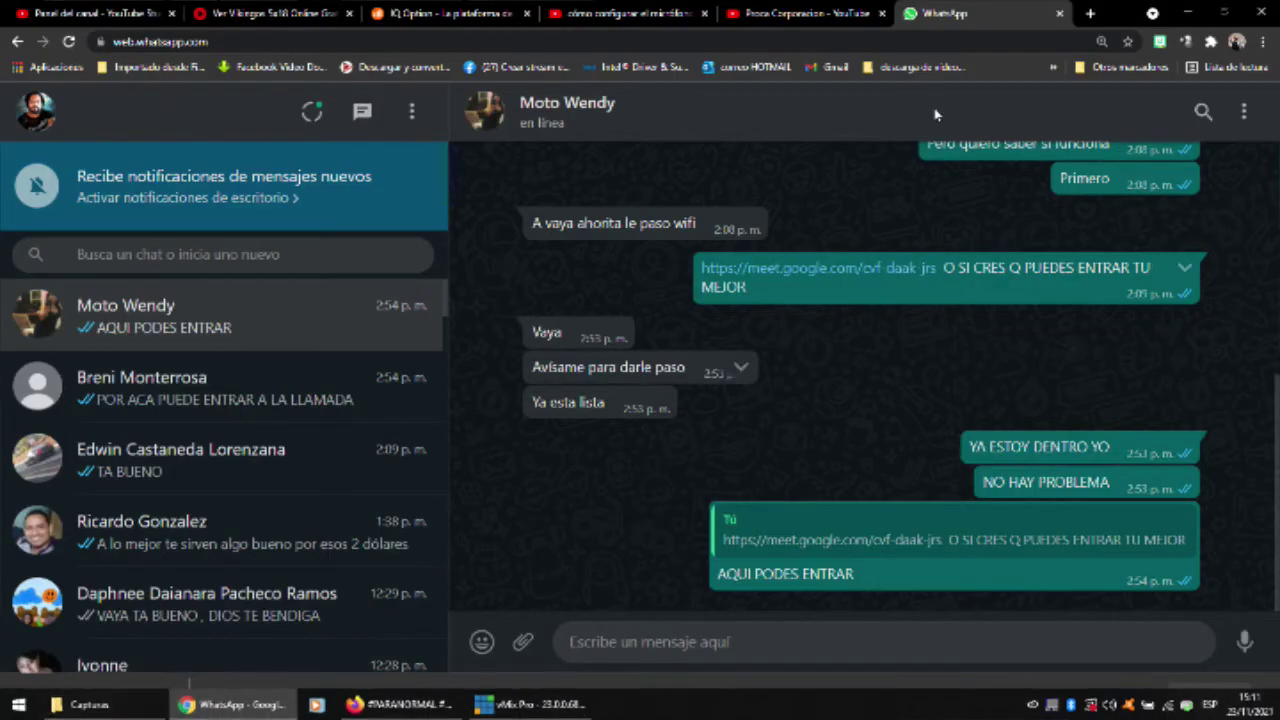
pyautogui.click(527, 13)
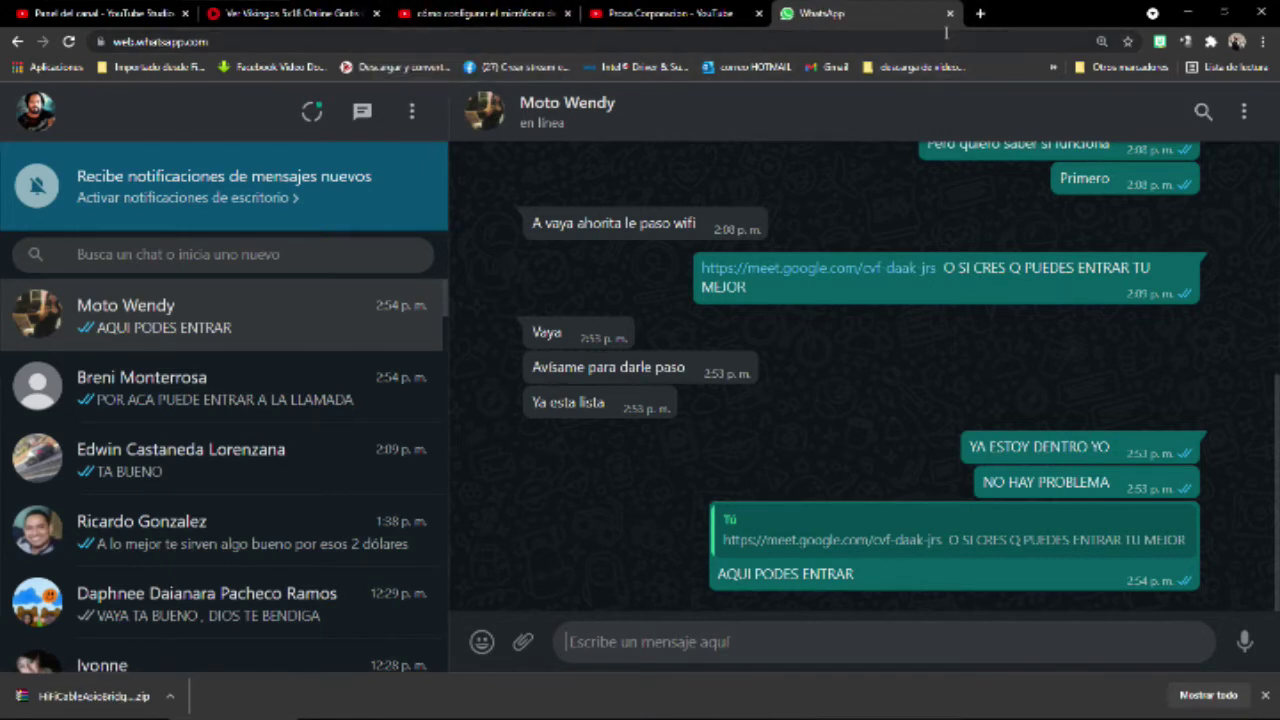
pyautogui.click(979, 15)
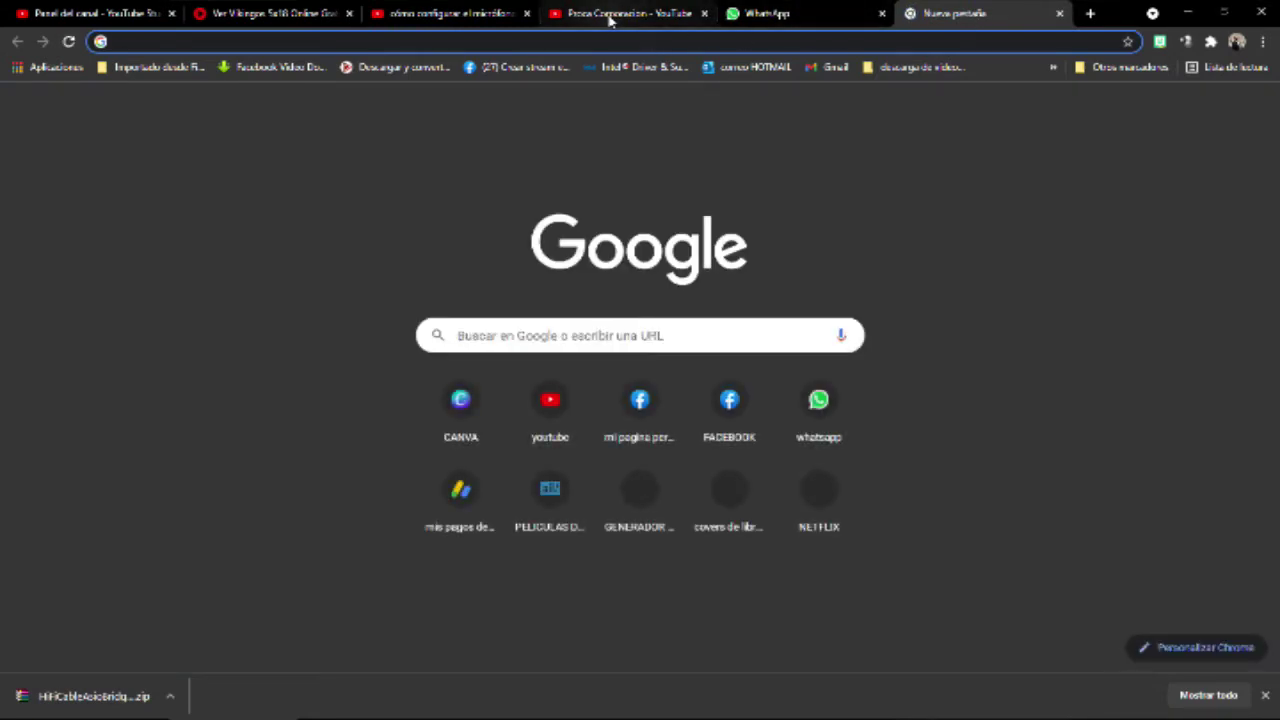
pyautogui.click(705, 14)
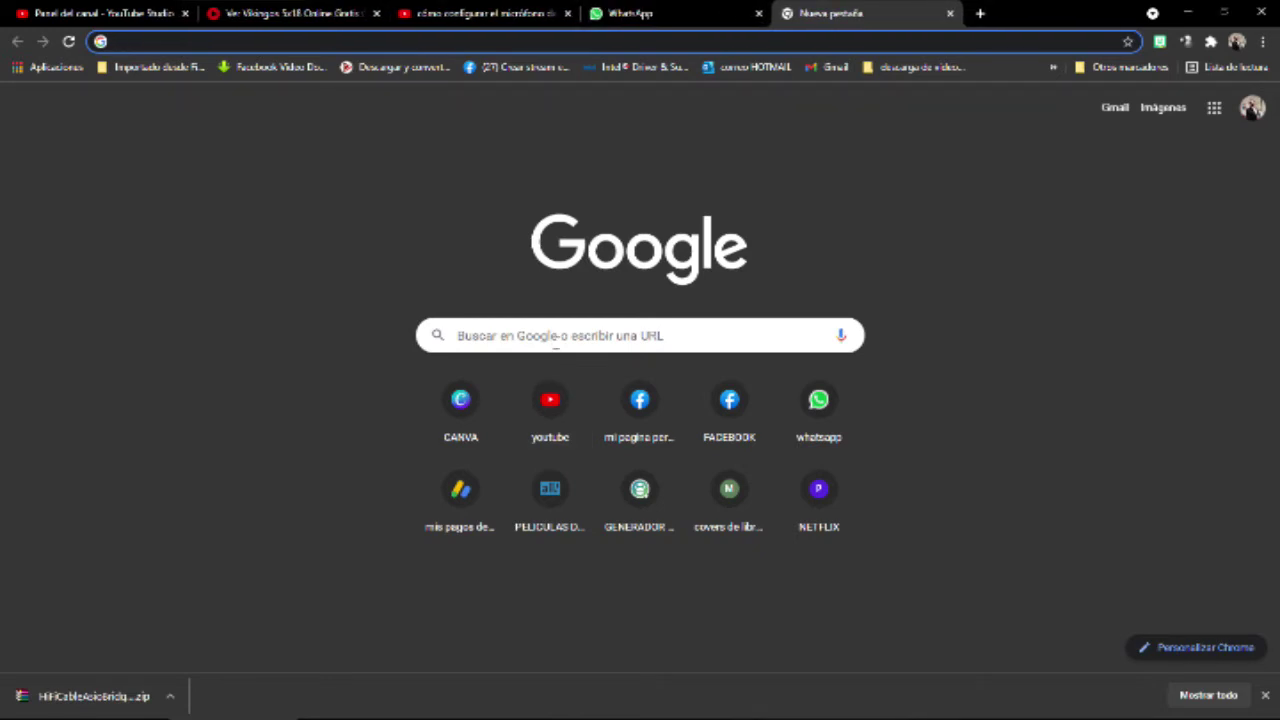
# Step: Search Google for "clase virtual VB" and look through the results
pyautogui.click(556, 337)
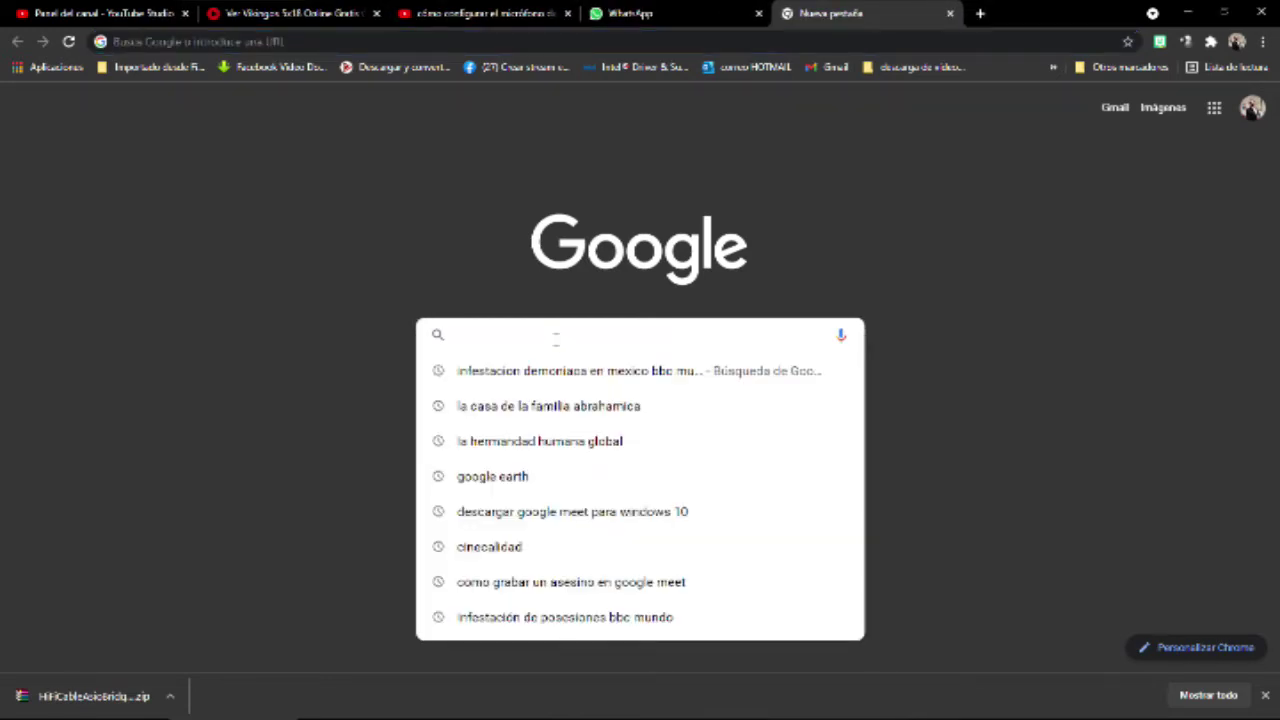
pyautogui.write('CALE')
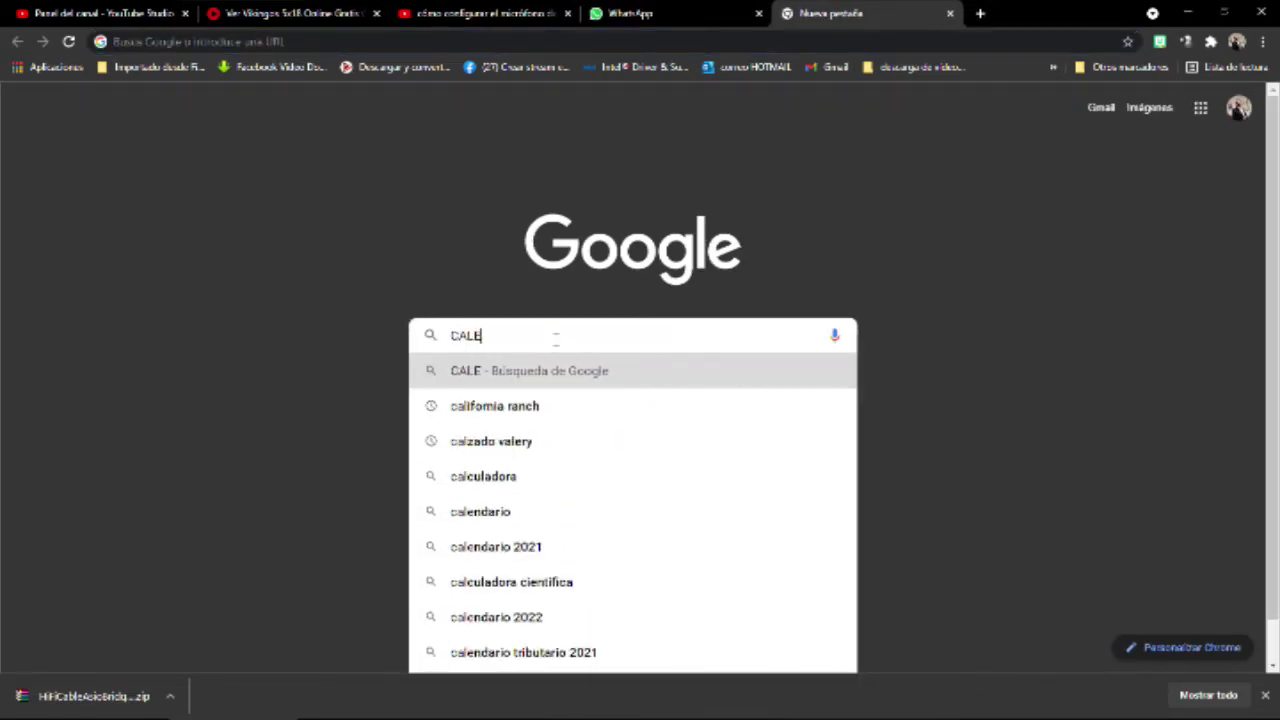
pyautogui.write(' VIRUTAÑ')
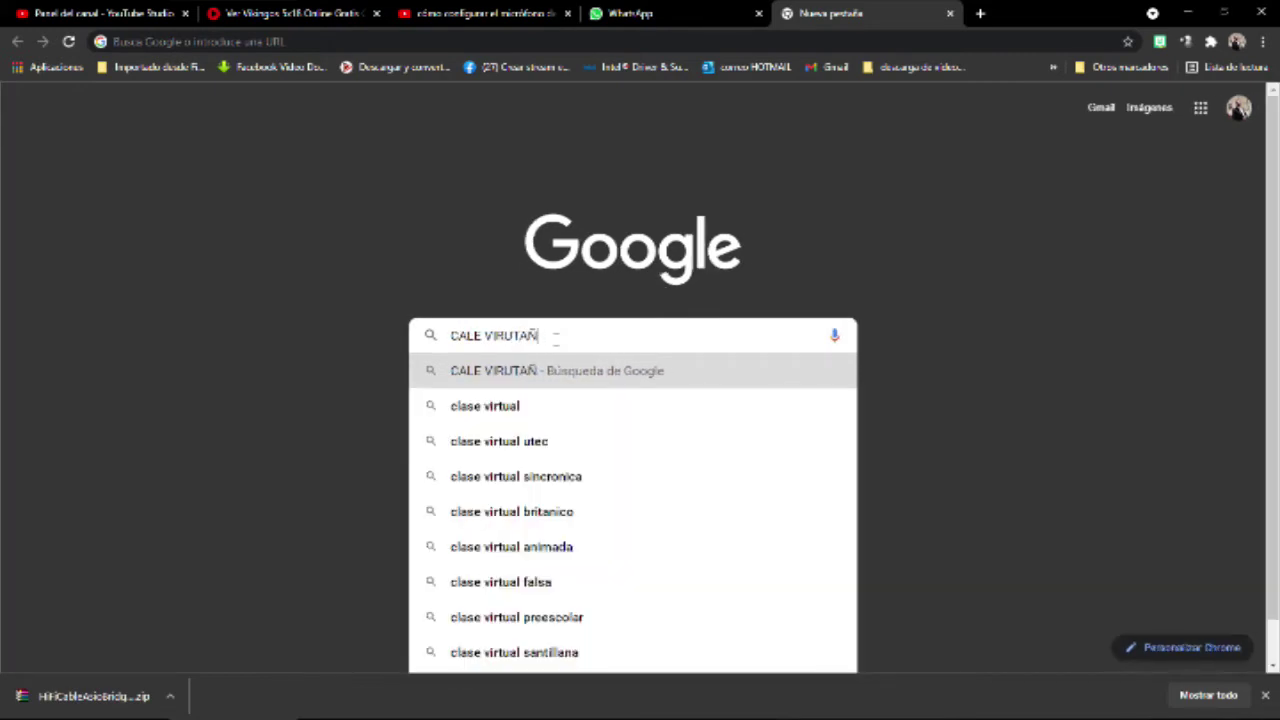
pyautogui.click(516, 406)
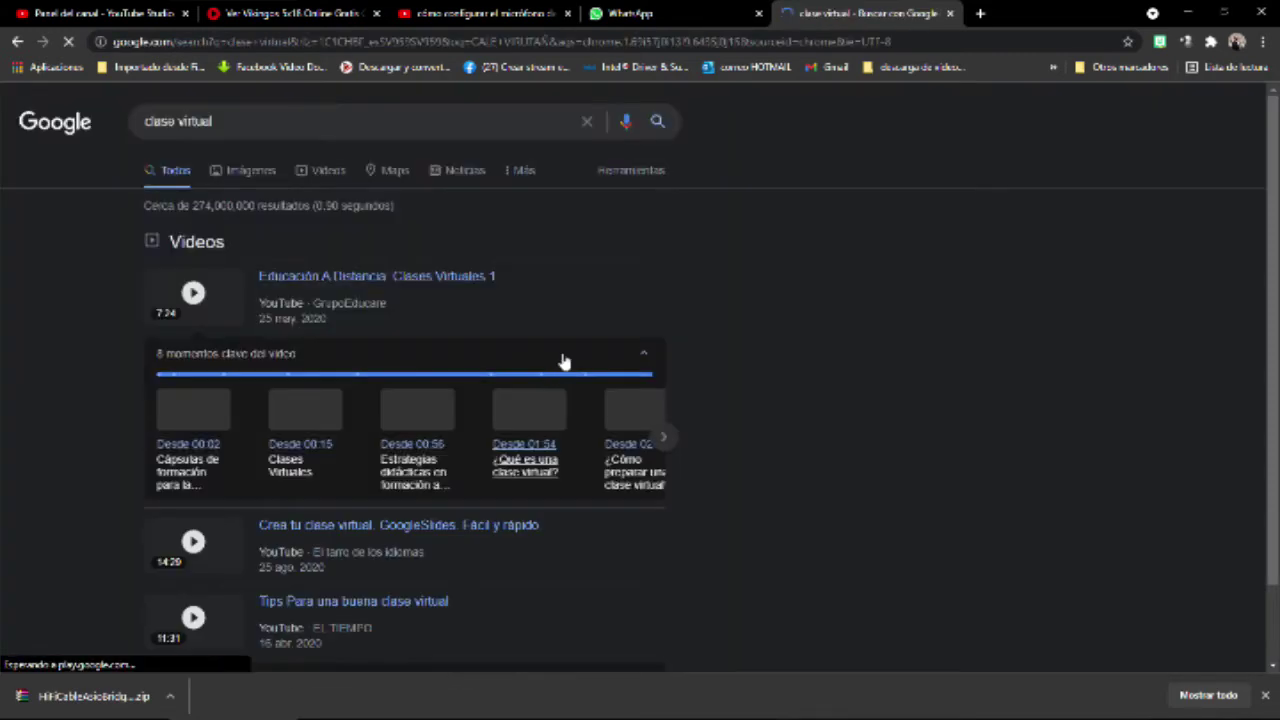
pyautogui.click(238, 124)
pyautogui.write('VB')
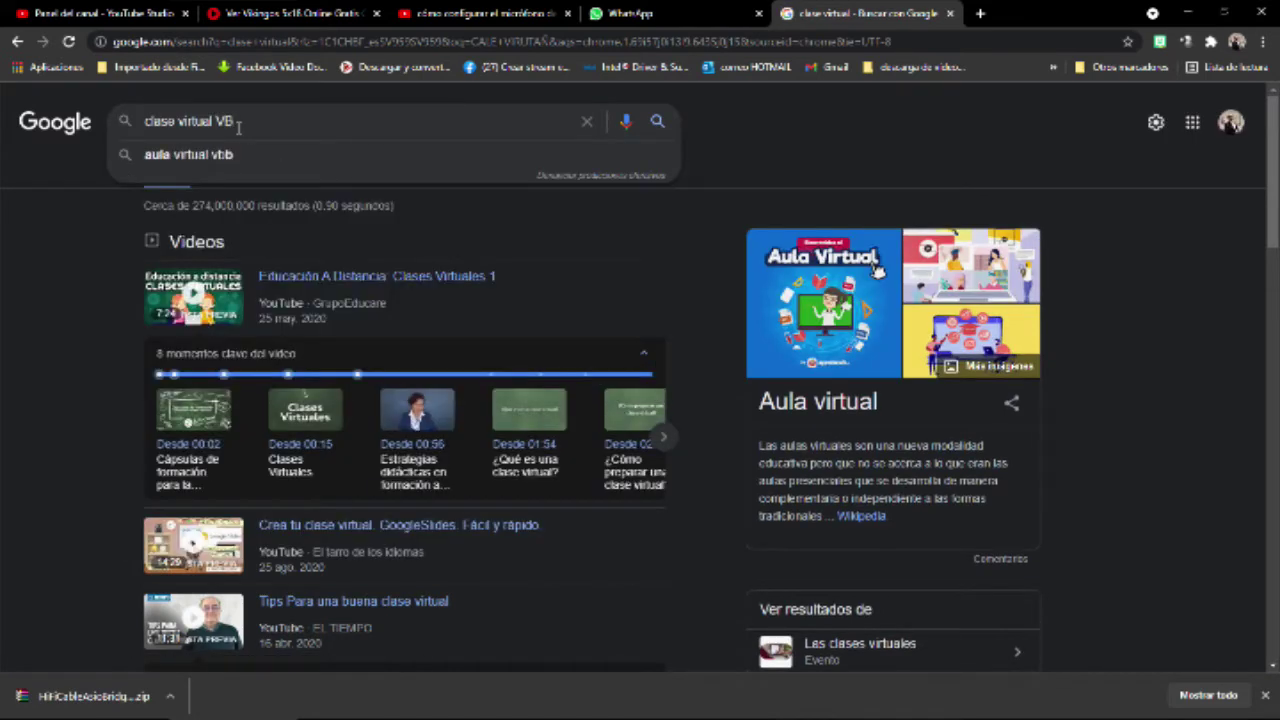
pyautogui.press('Return')
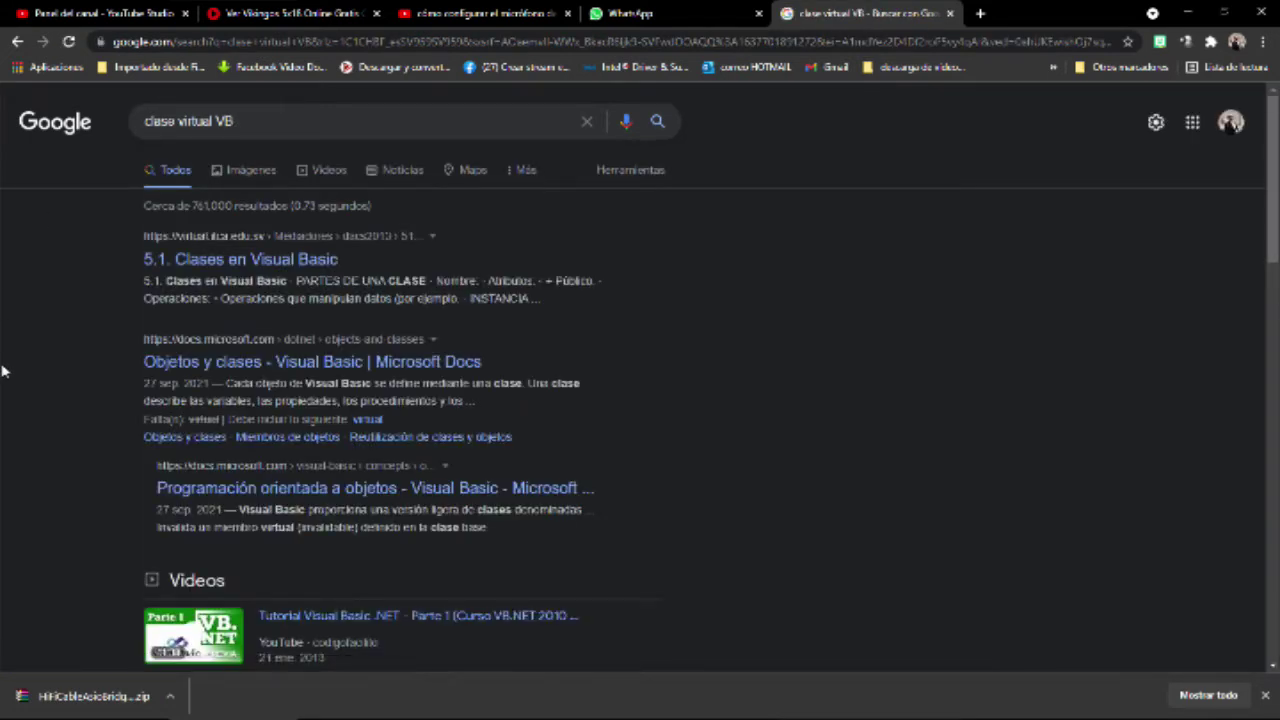
pyautogui.scroll(-3, 20, 429)
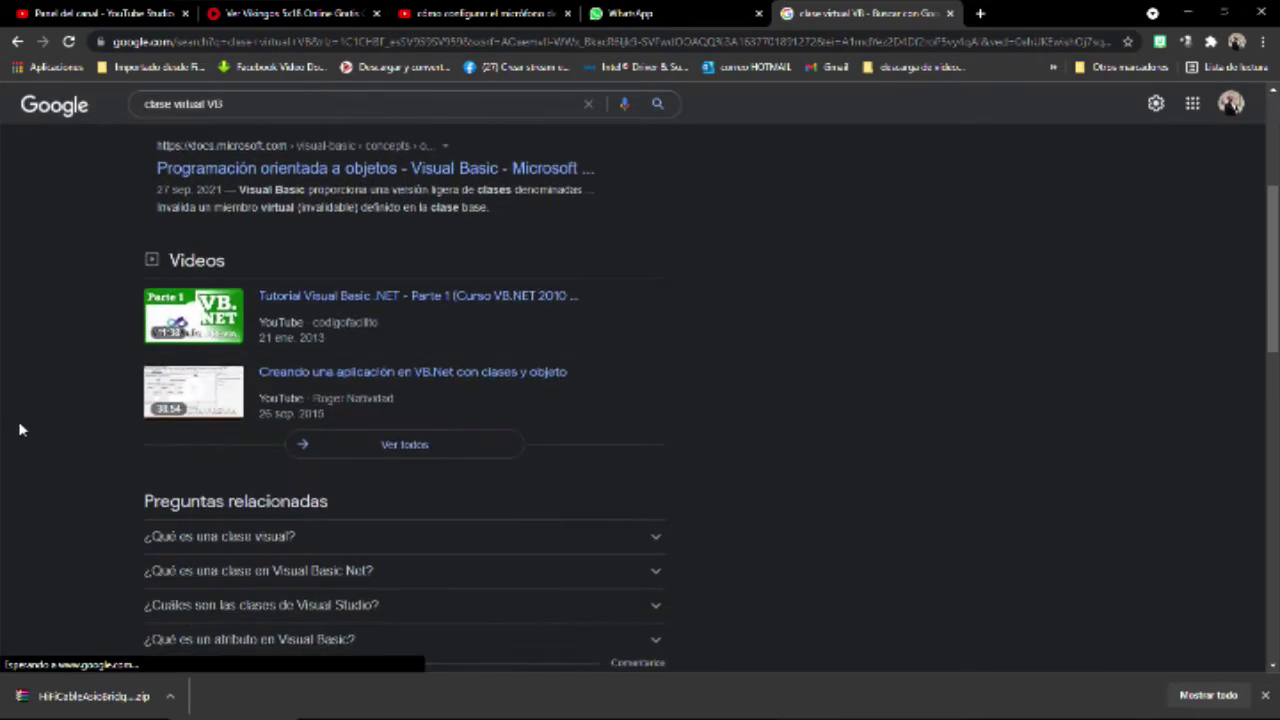
pyautogui.scroll(-4, 20, 429)
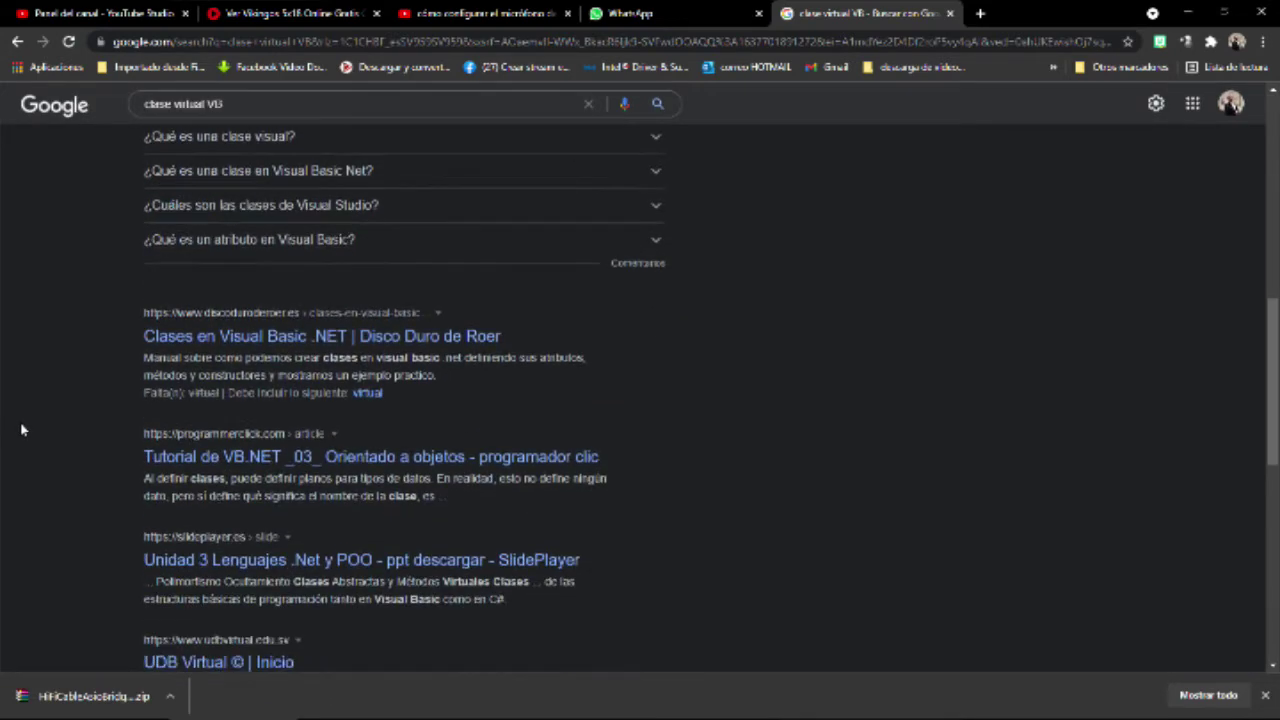
pyautogui.scroll(-2, 22, 429)
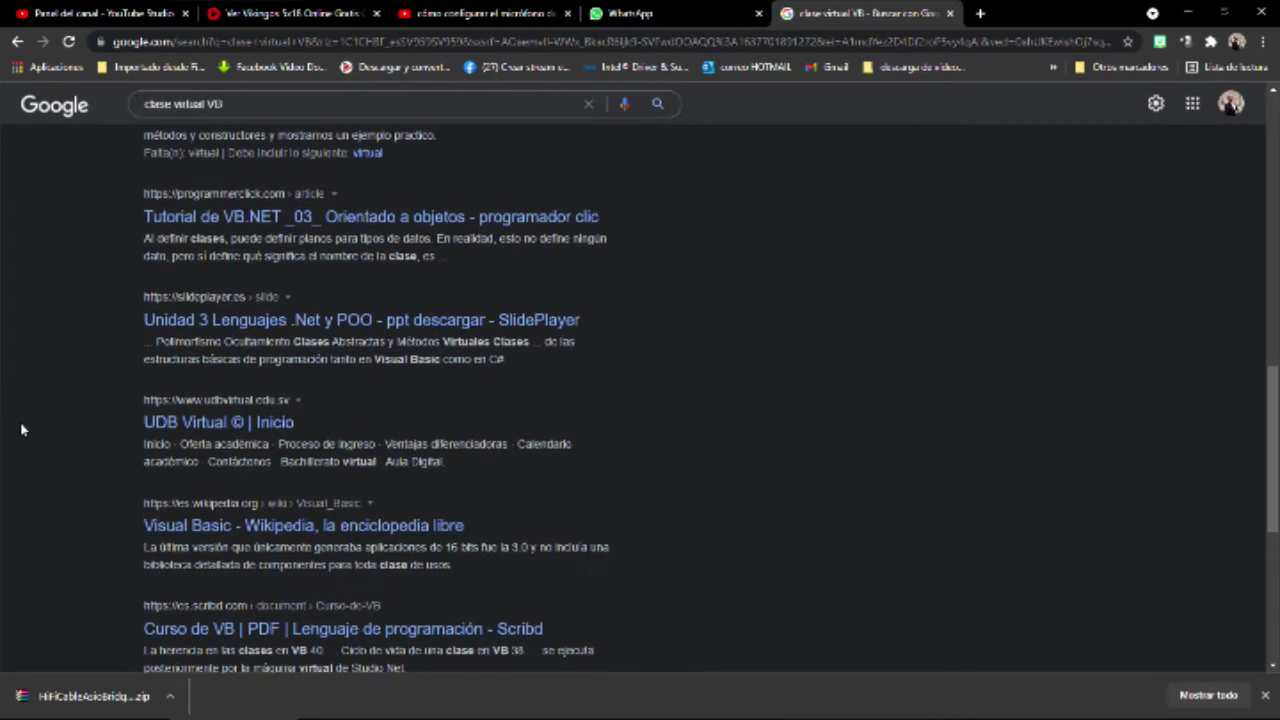
pyautogui.scroll(10, 22, 429)
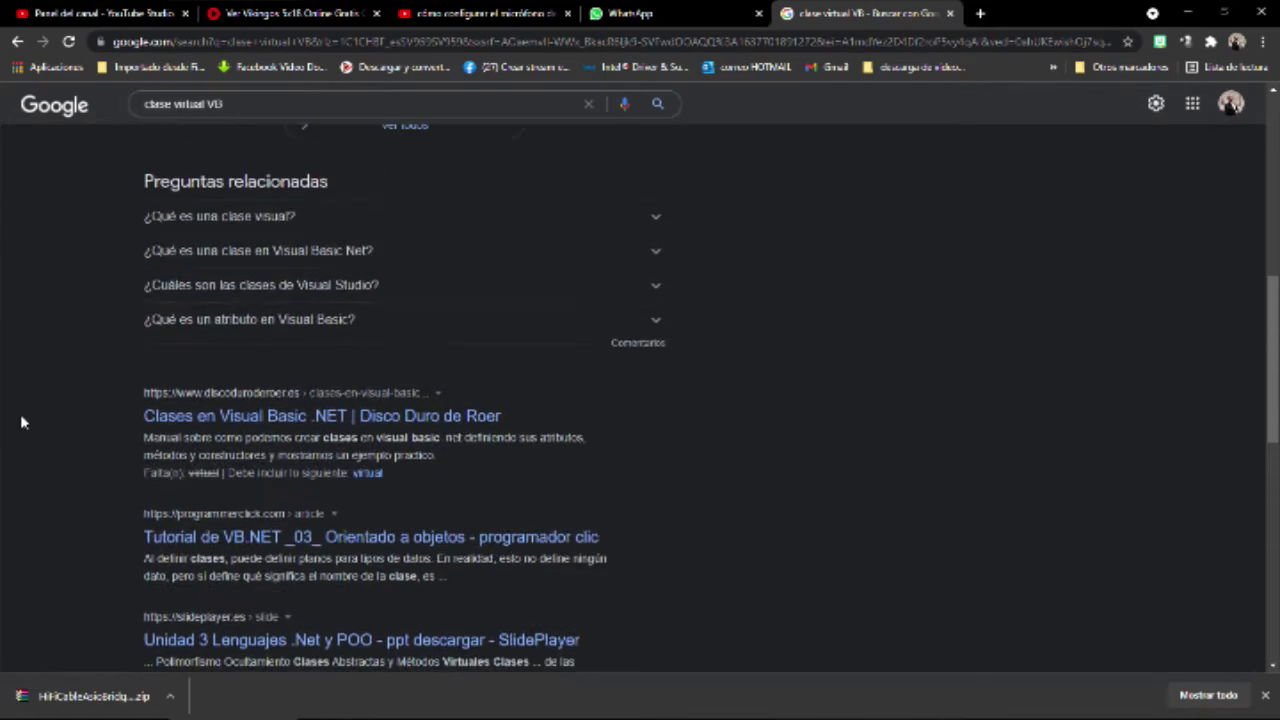
# Step: Switch to File Explorer and open "programa para AUDIO ESTUDIO CAPTACION DE AUDIO" inside the UTILIDADES O PROGRAMAS folder
pyautogui.moveTo(96, 716)
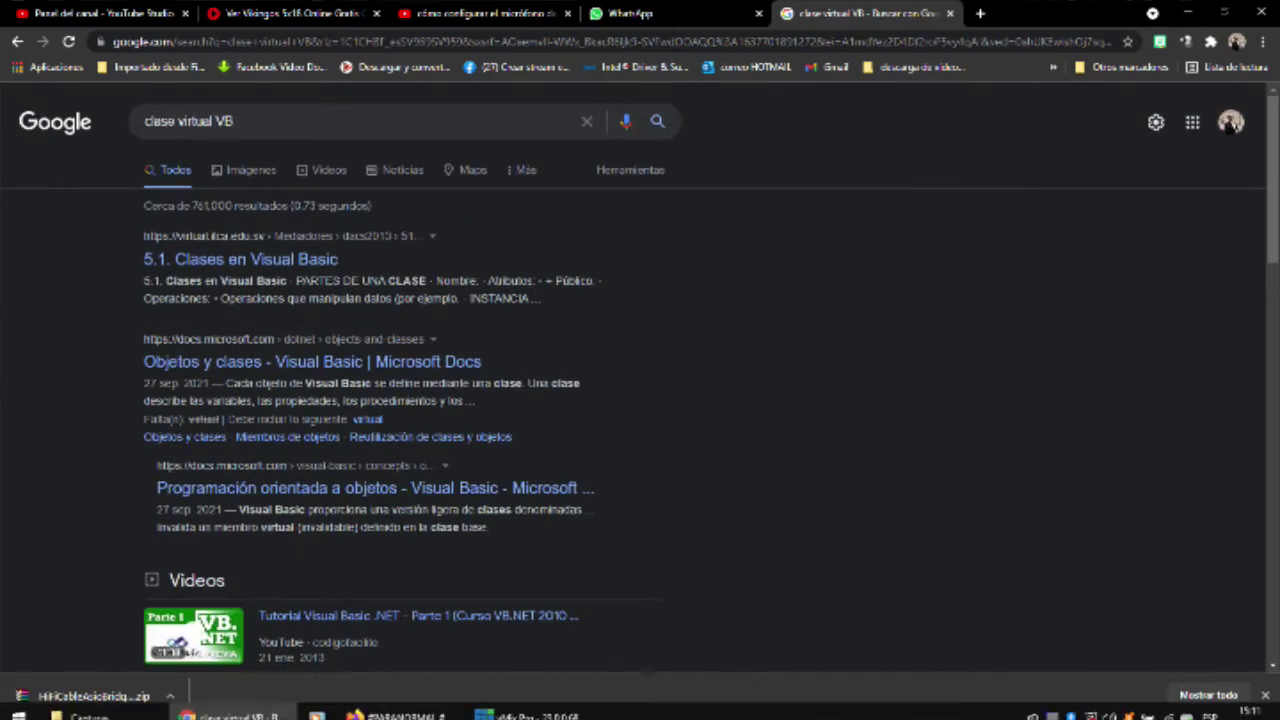
pyautogui.click(96, 714)
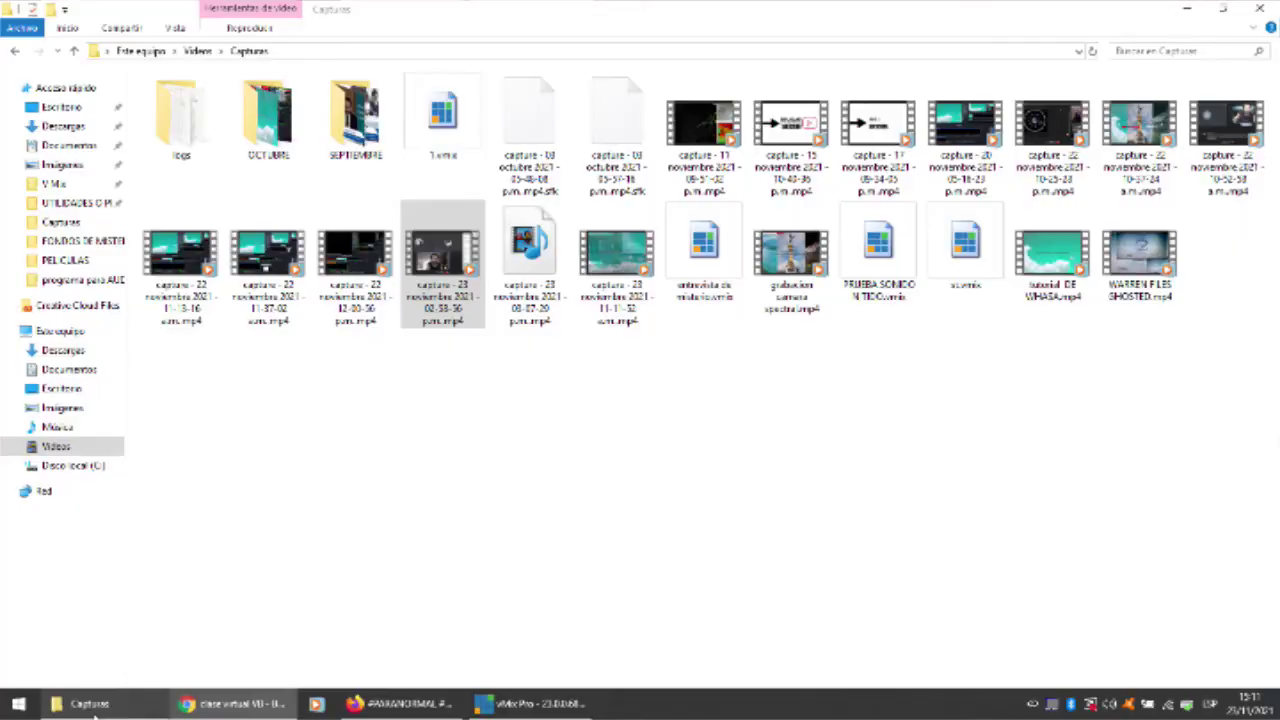
pyautogui.click(65, 203)
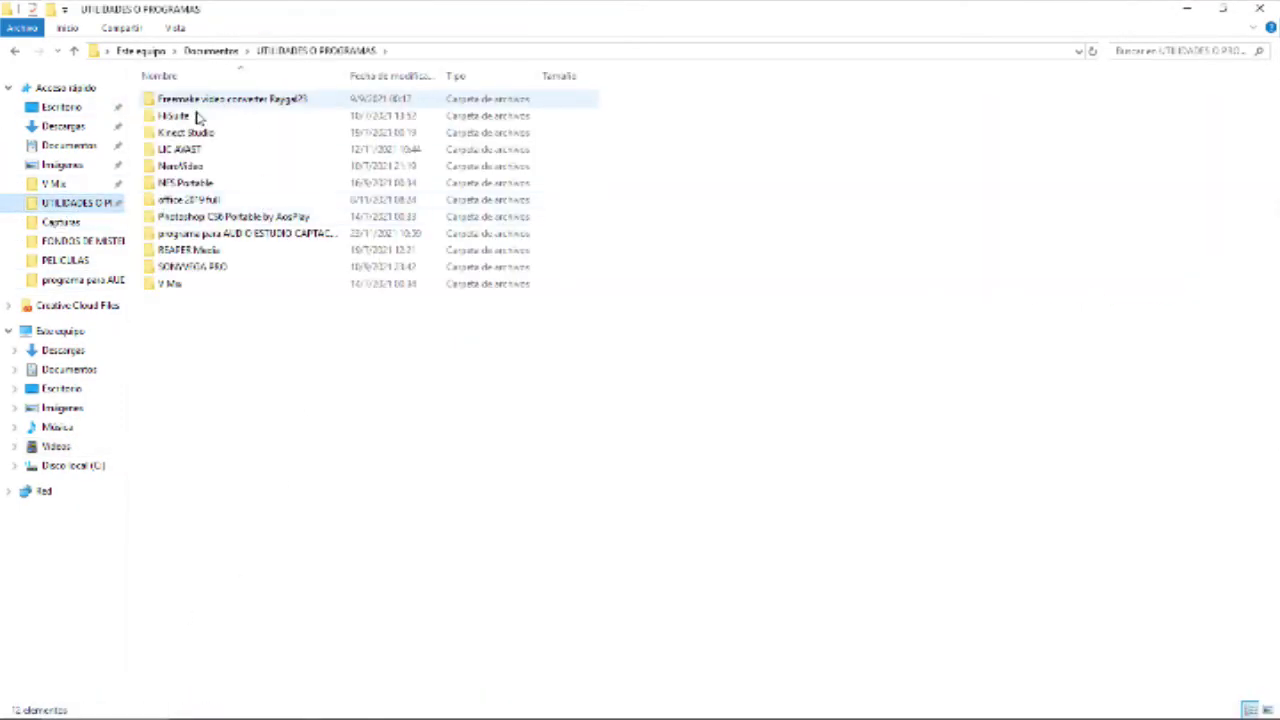
pyautogui.doubleClick(184, 238)
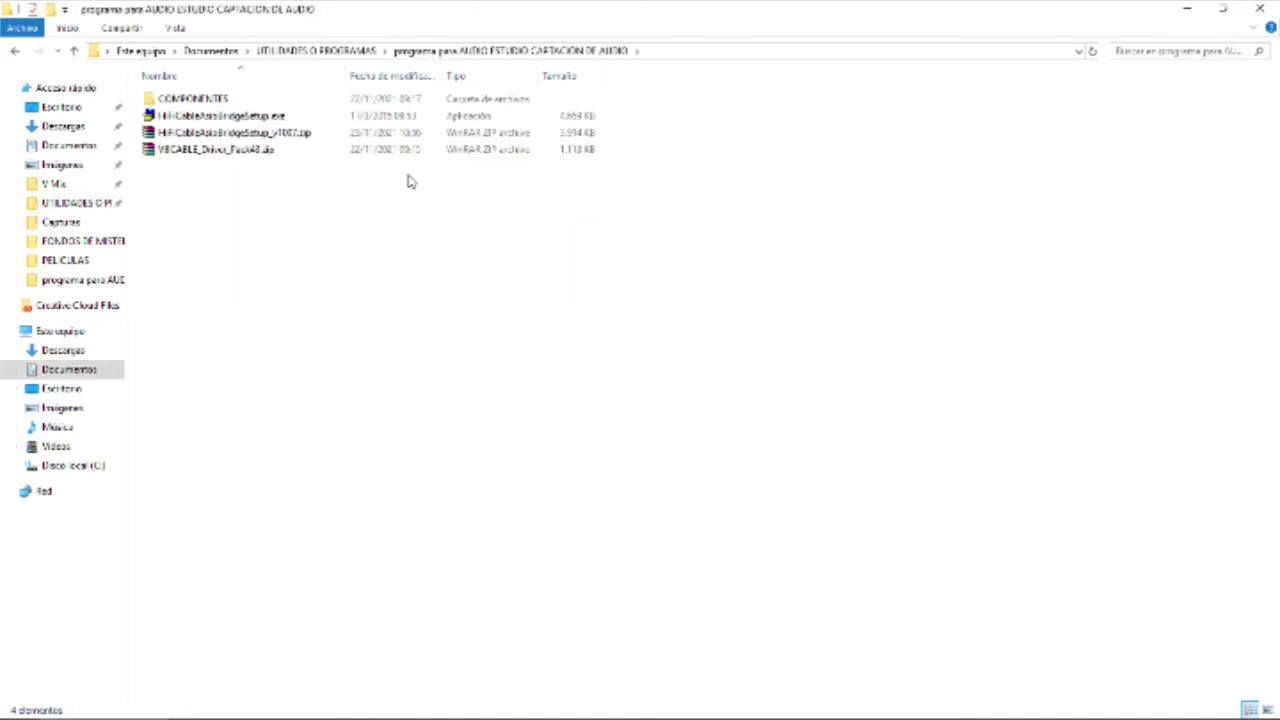
# Step: Copy the file name VBCABLE_Driver_Pack43 from the zip archive, without its extension
pyautogui.click(224, 118)
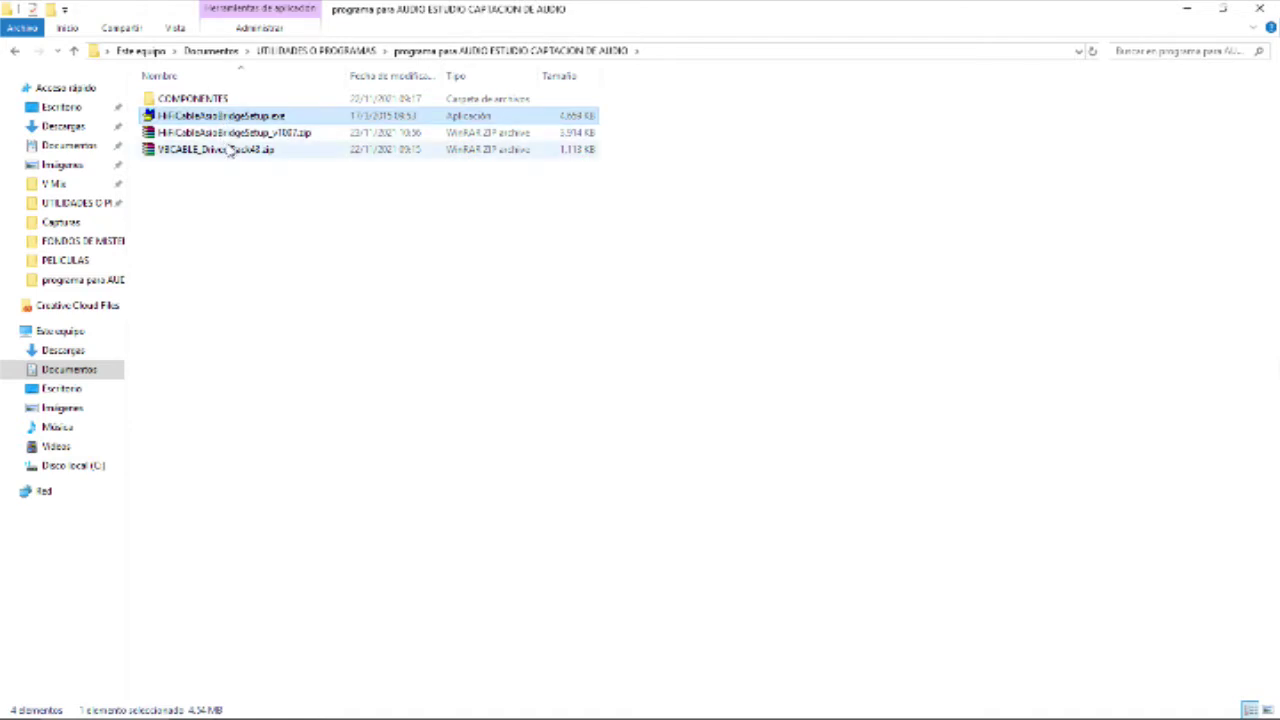
pyautogui.click(229, 152)
pyautogui.click(229, 152)
pyautogui.hotkey('ctrl', 'c')
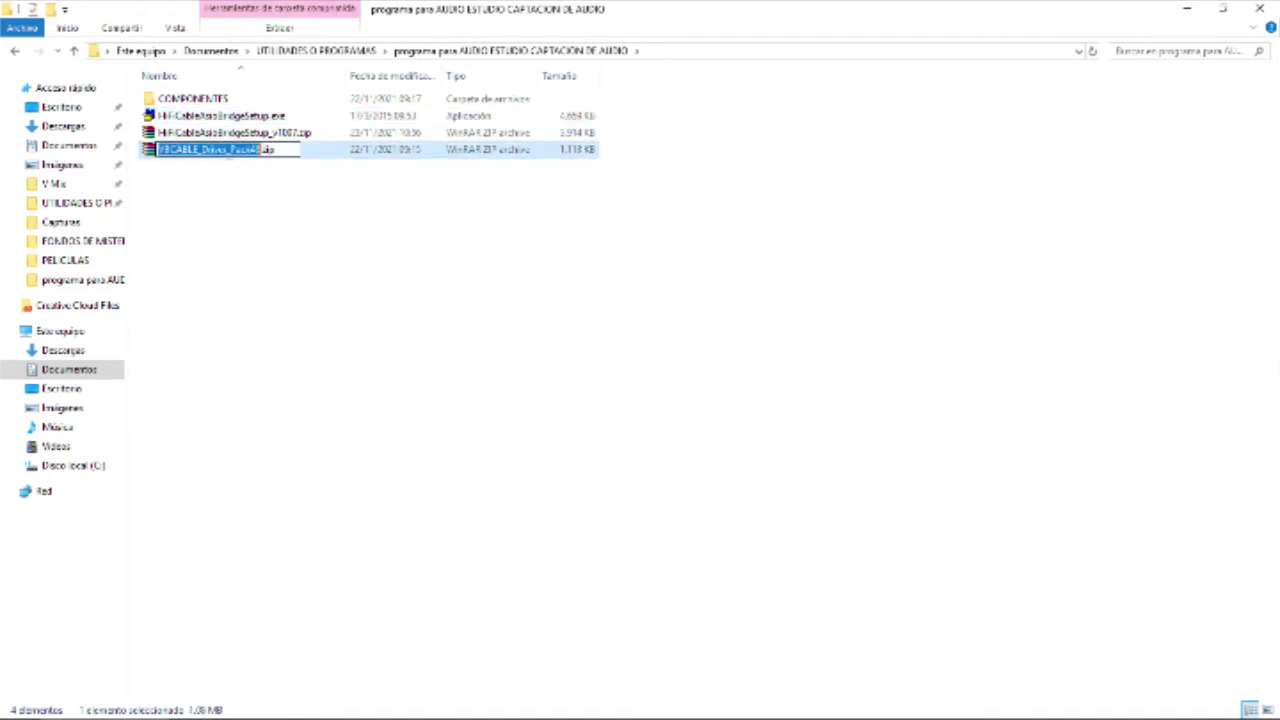
pyautogui.rightClick(229, 152)
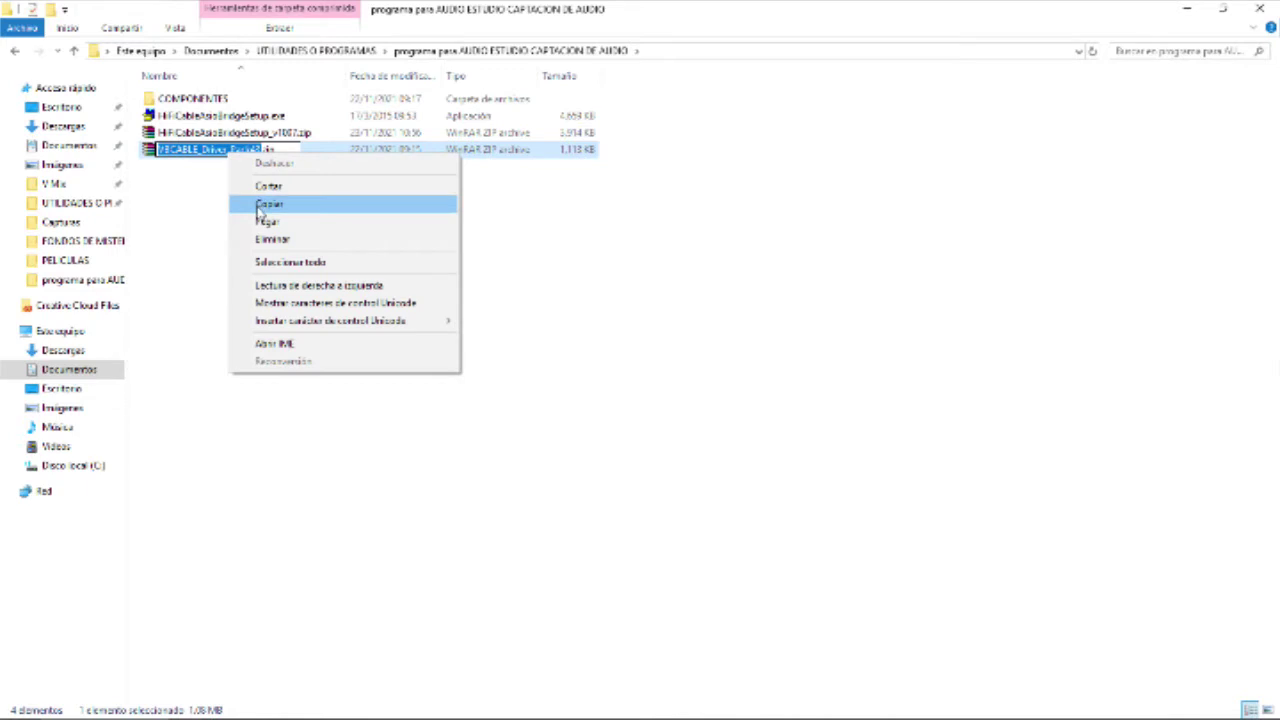
pyautogui.click(265, 205)
# Step: Switch back to Chrome and search Google for the copied name VBCABLE_Driver_Pack43 in place of the current query
pyautogui.click(316, 704)
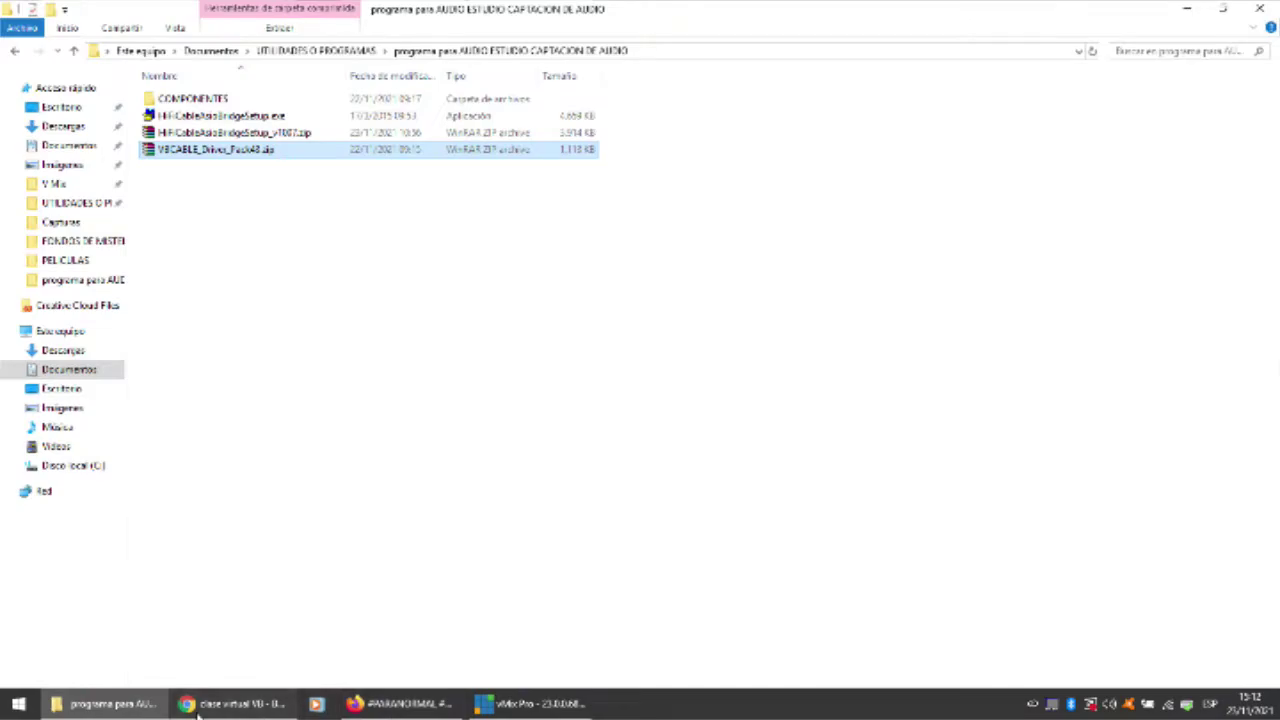
pyautogui.click(230, 704)
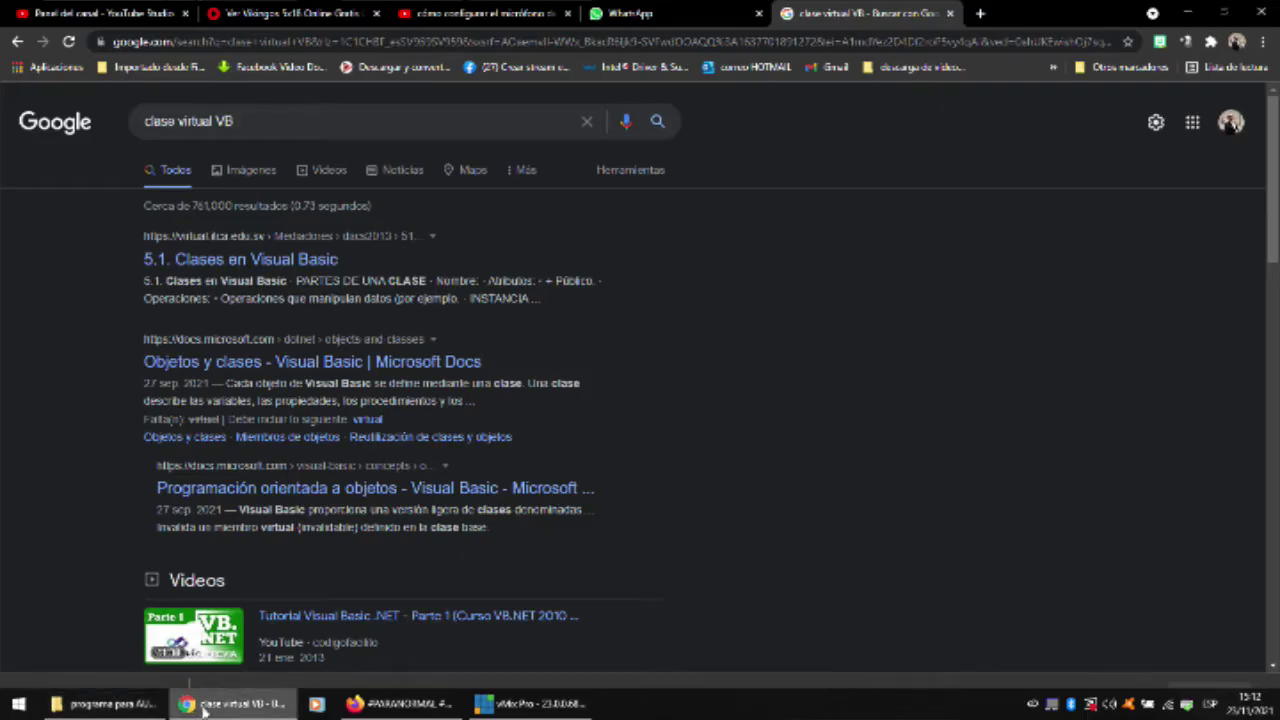
pyautogui.tripleClick(281, 126)
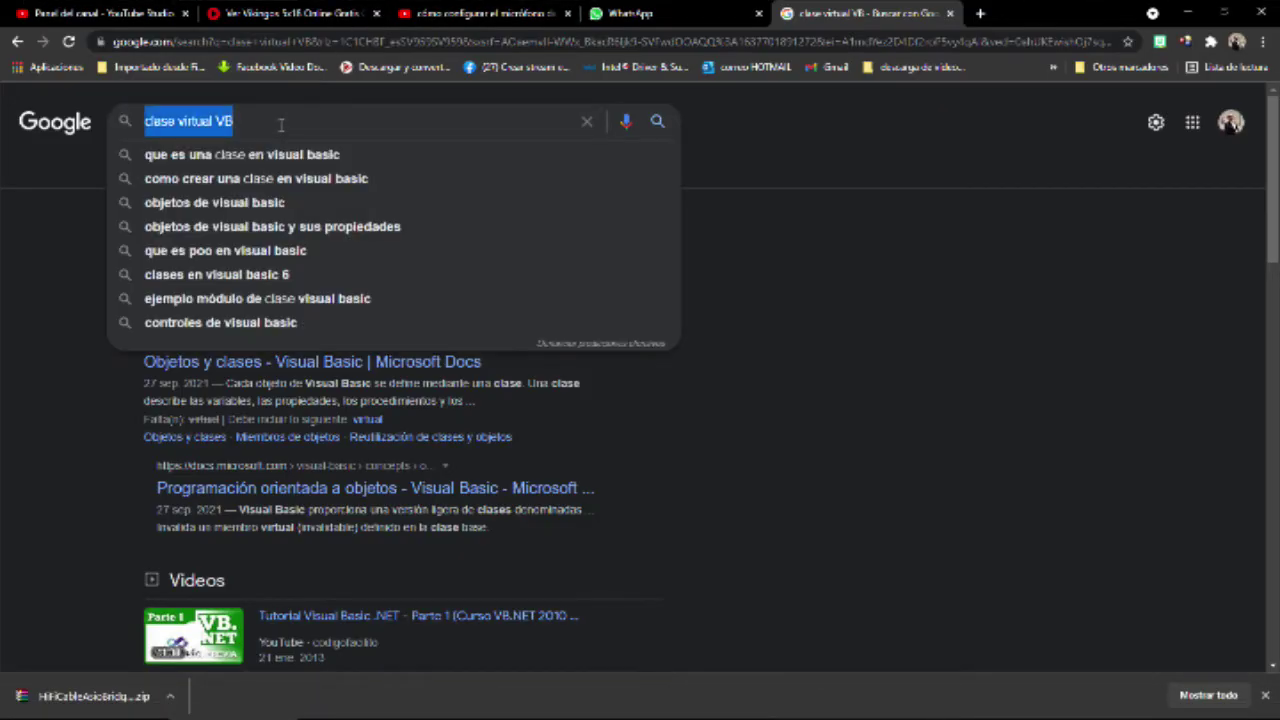
pyautogui.hotkey('ctrl', 'v')
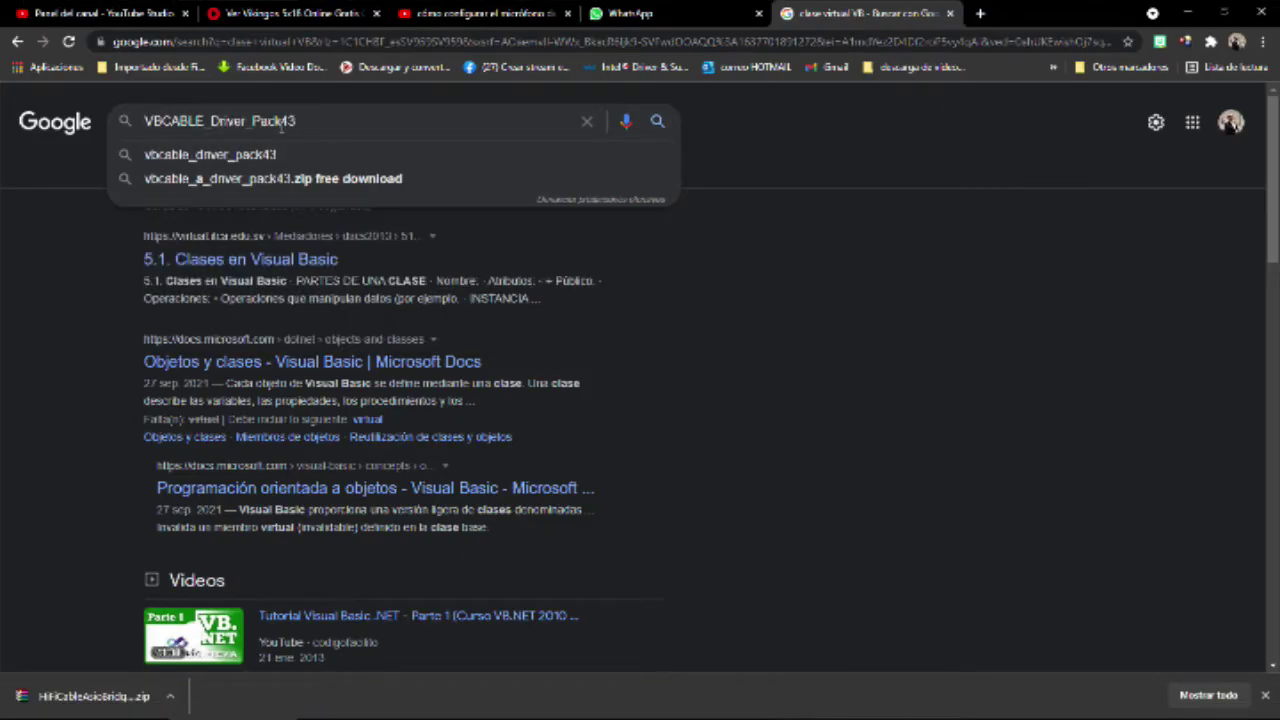
pyautogui.press('Return')
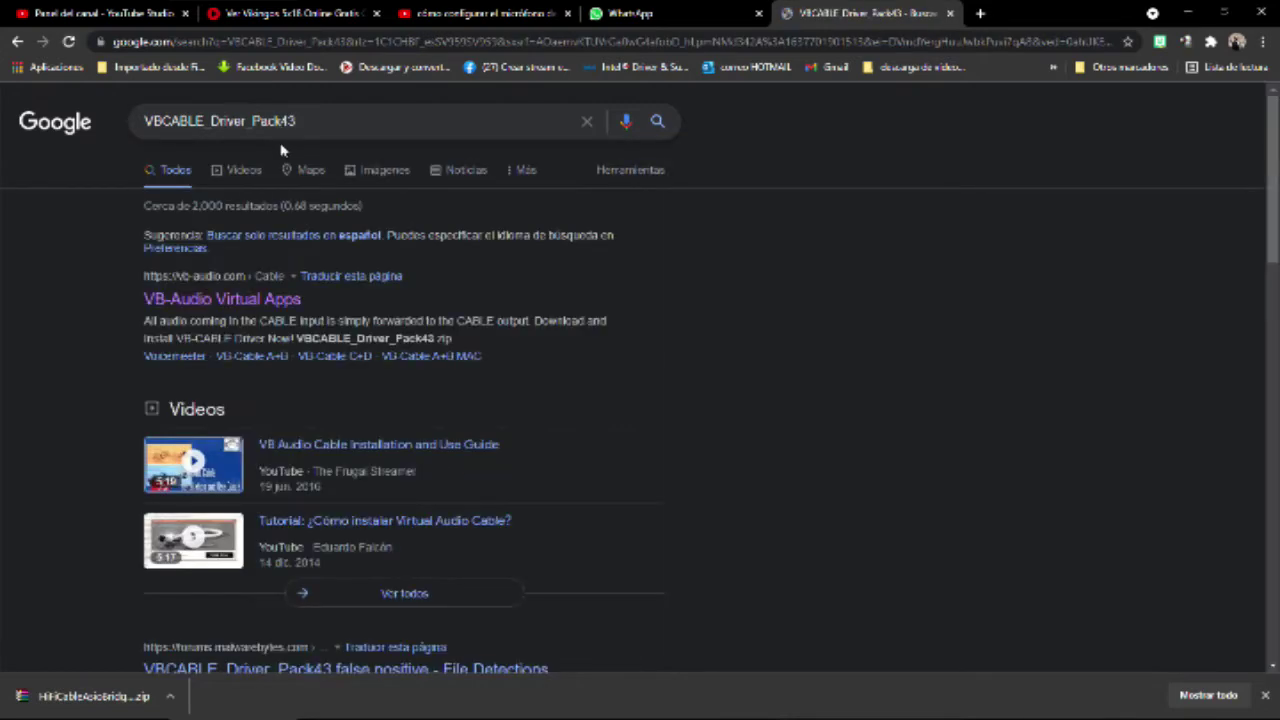
# Step: Open the VB-Audio Virtual Apps result and choose the Windows download of VBCABLE_Driver_Pack43.zip
pyautogui.click(252, 306)
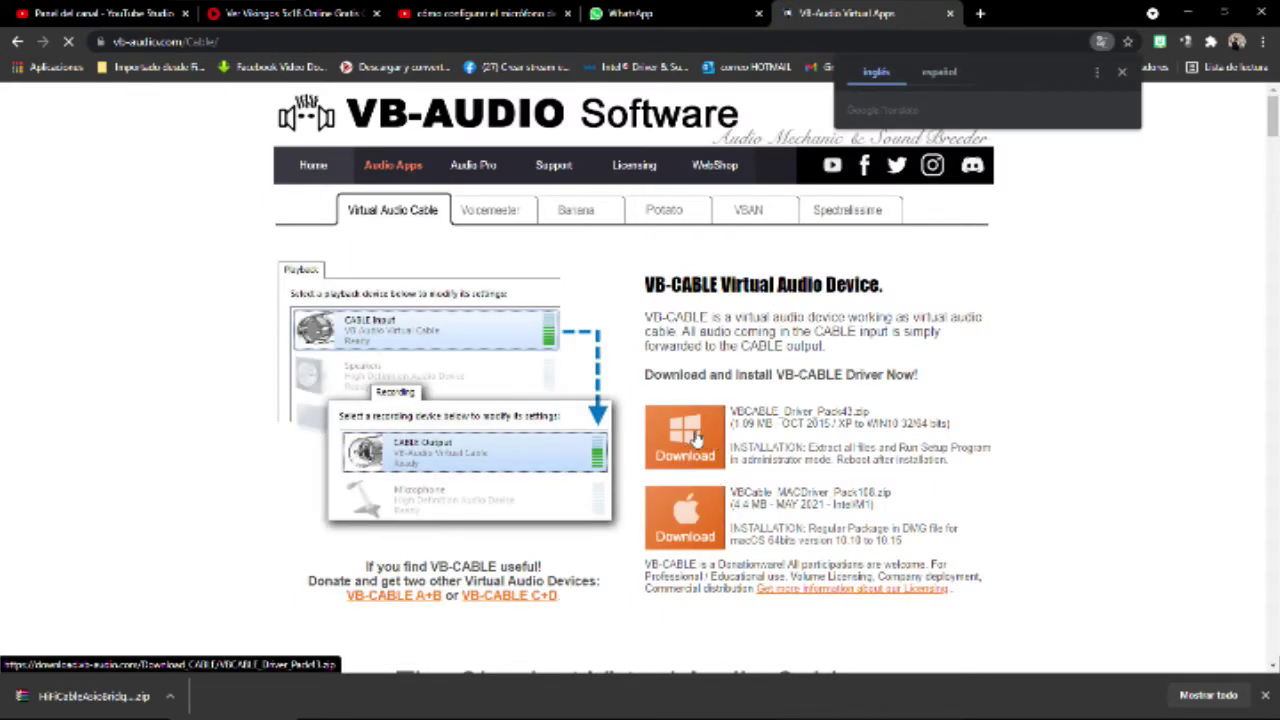
pyautogui.click(688, 456)
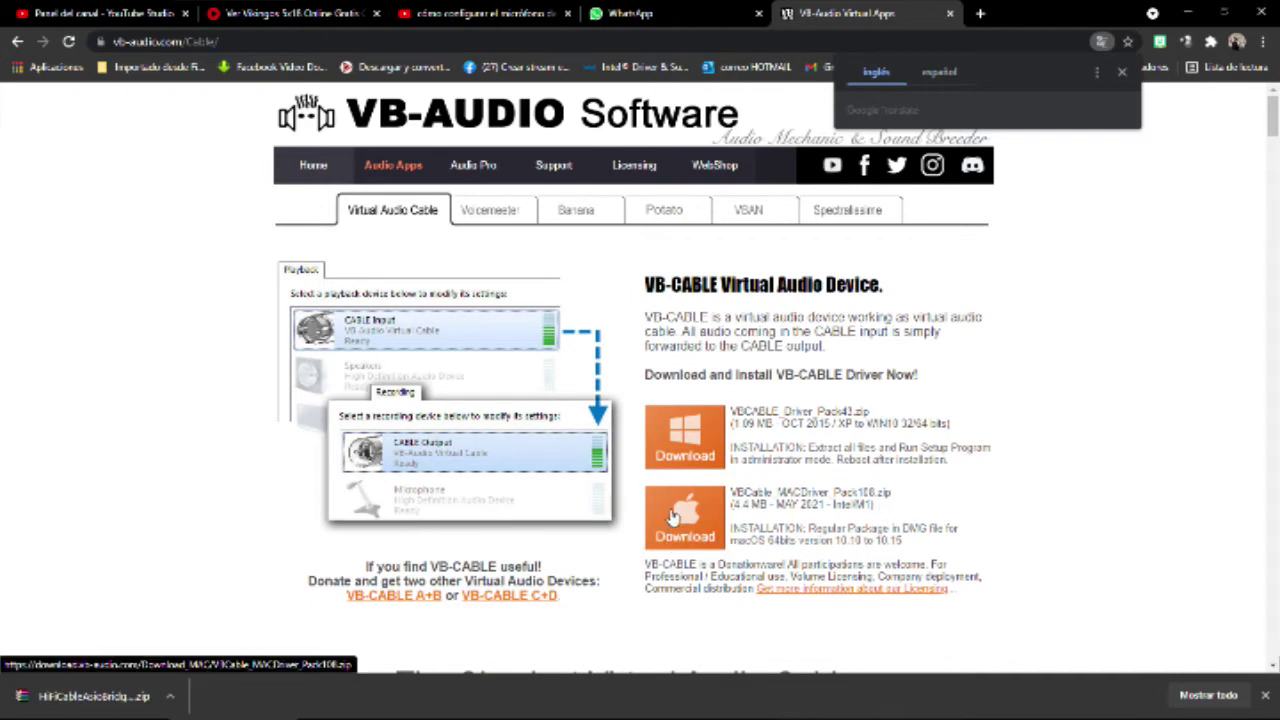
# Step: Open the HiFi-Cable page linked from the VB-CABLE page in a new tab and switch to it
pyautogui.scroll(-4, 1030, 500)
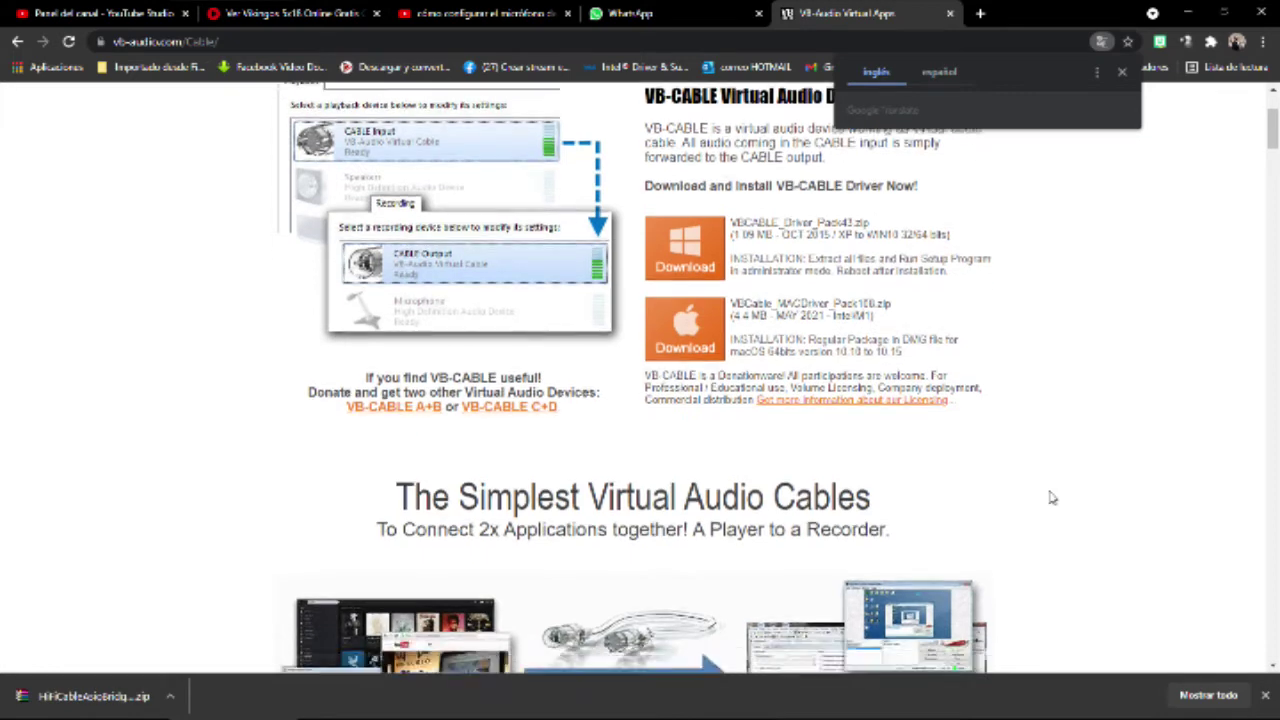
pyautogui.scroll(-4, 1055, 500)
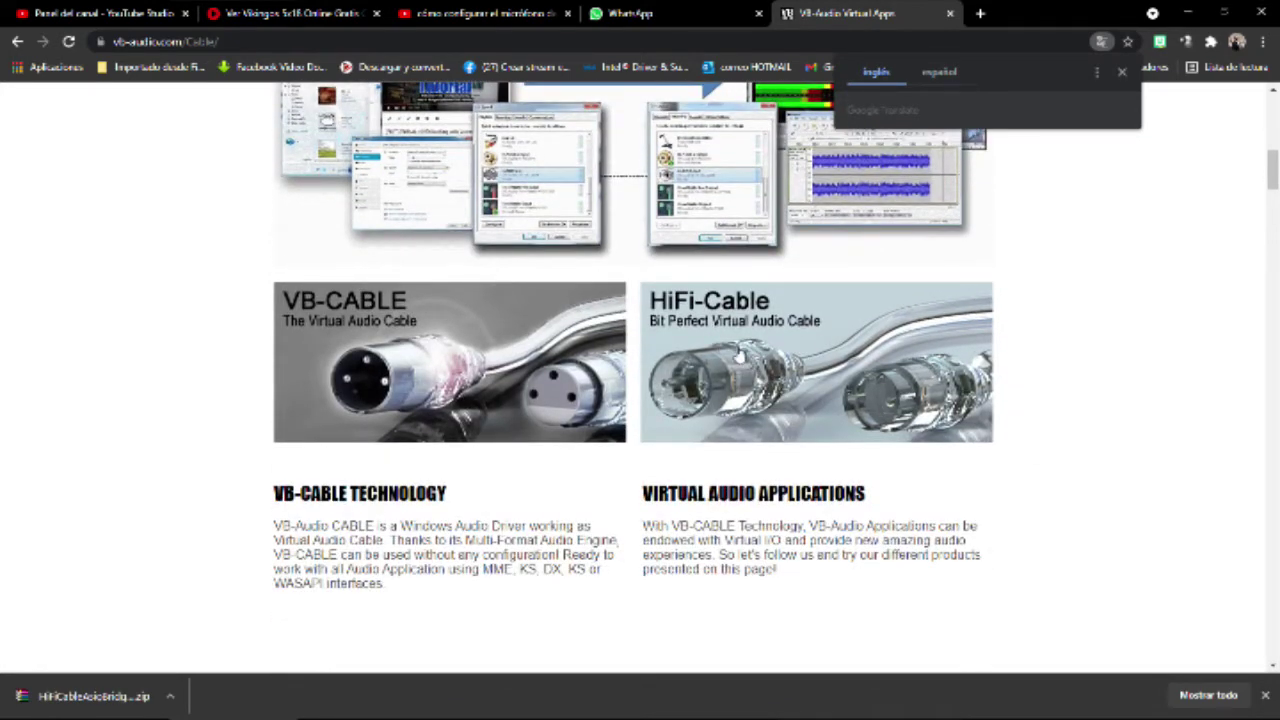
pyautogui.rightClick(740, 352)
pyautogui.click(748, 360)
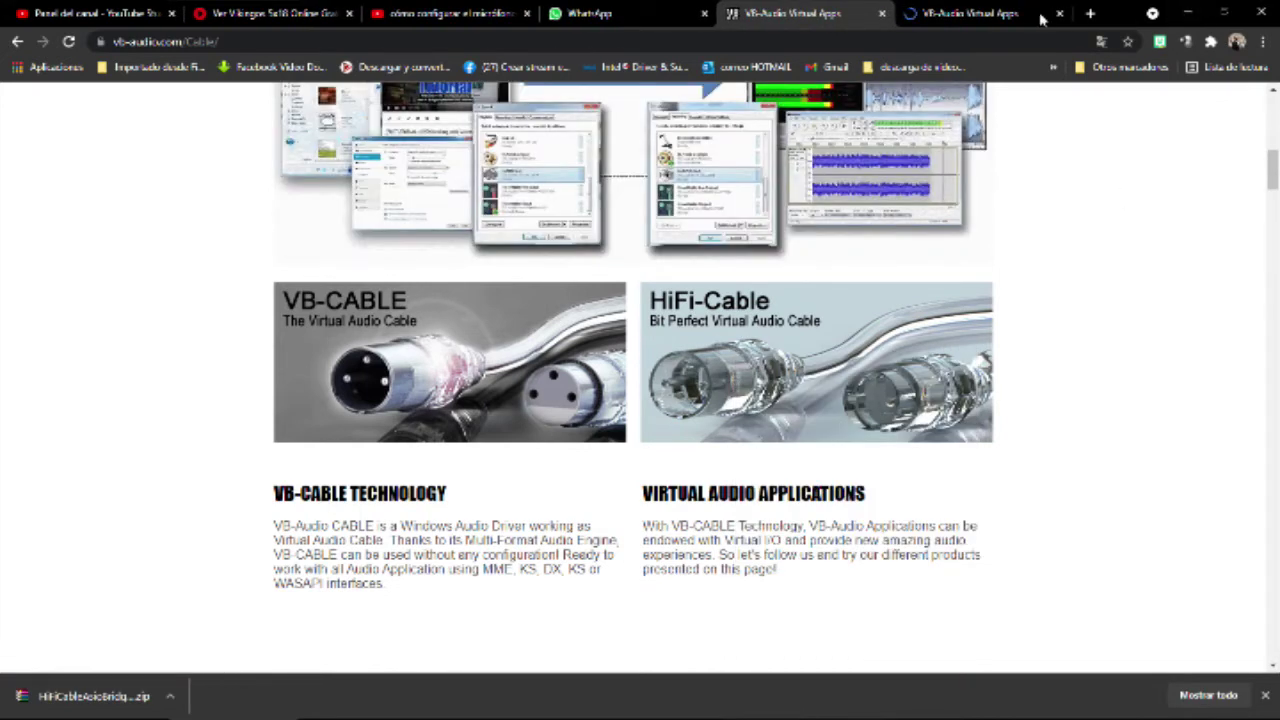
pyautogui.click(975, 15)
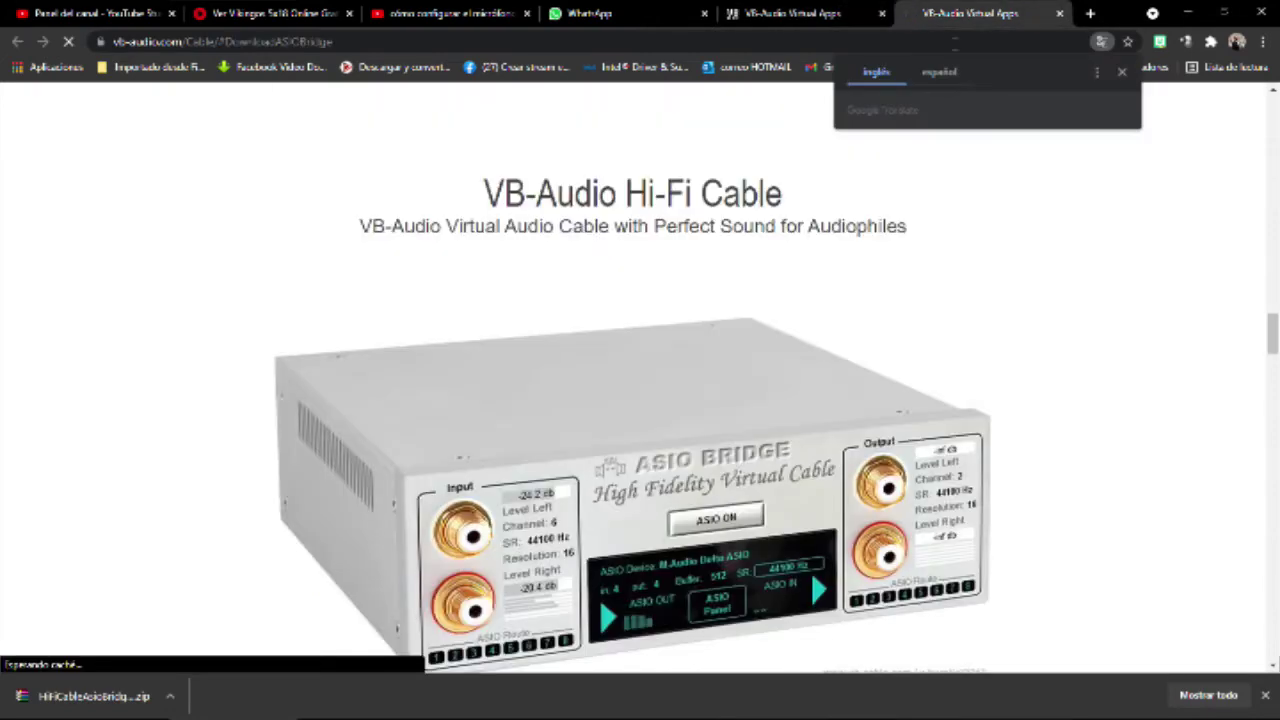
# Step: Examine the Hi-Fi Cable and ASIO Bridge installation notes, the HiFiCableAsioBridgeSetup_v1007.zip download and the ASIO Bridge routing diagram
pyautogui.scroll(-8, 1023, 430)
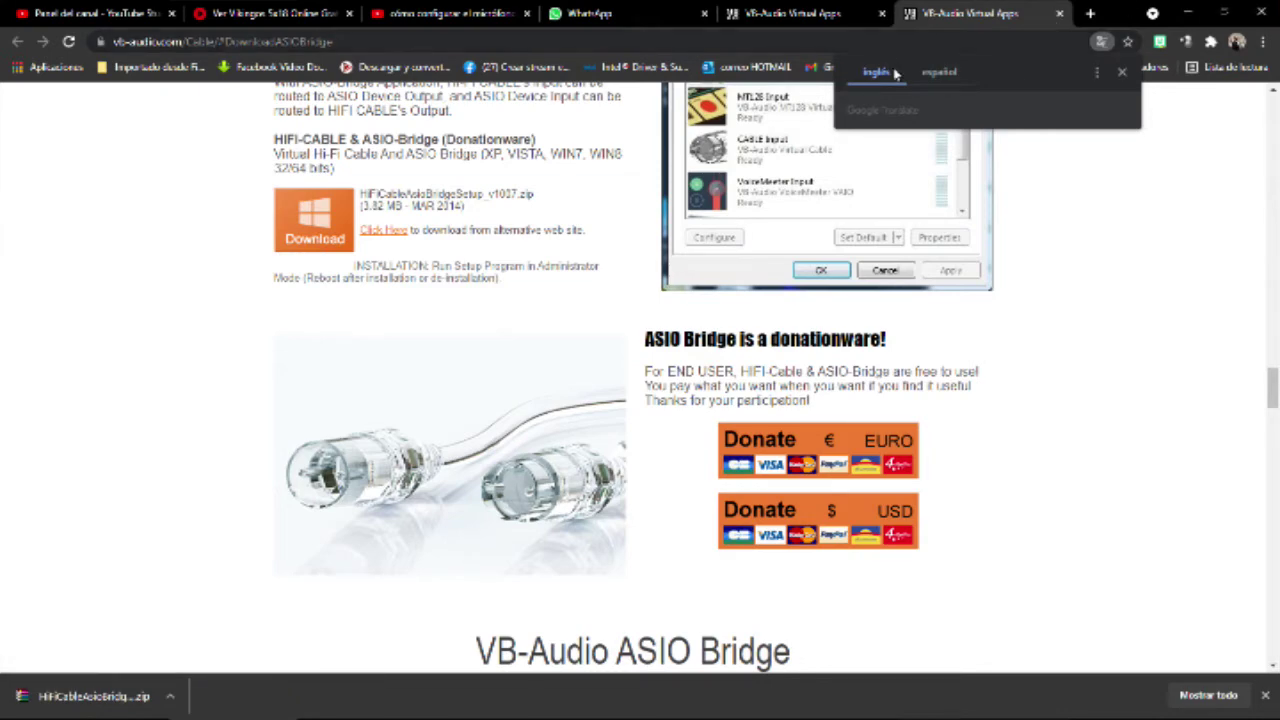
pyautogui.scroll(2, 1160, 349)
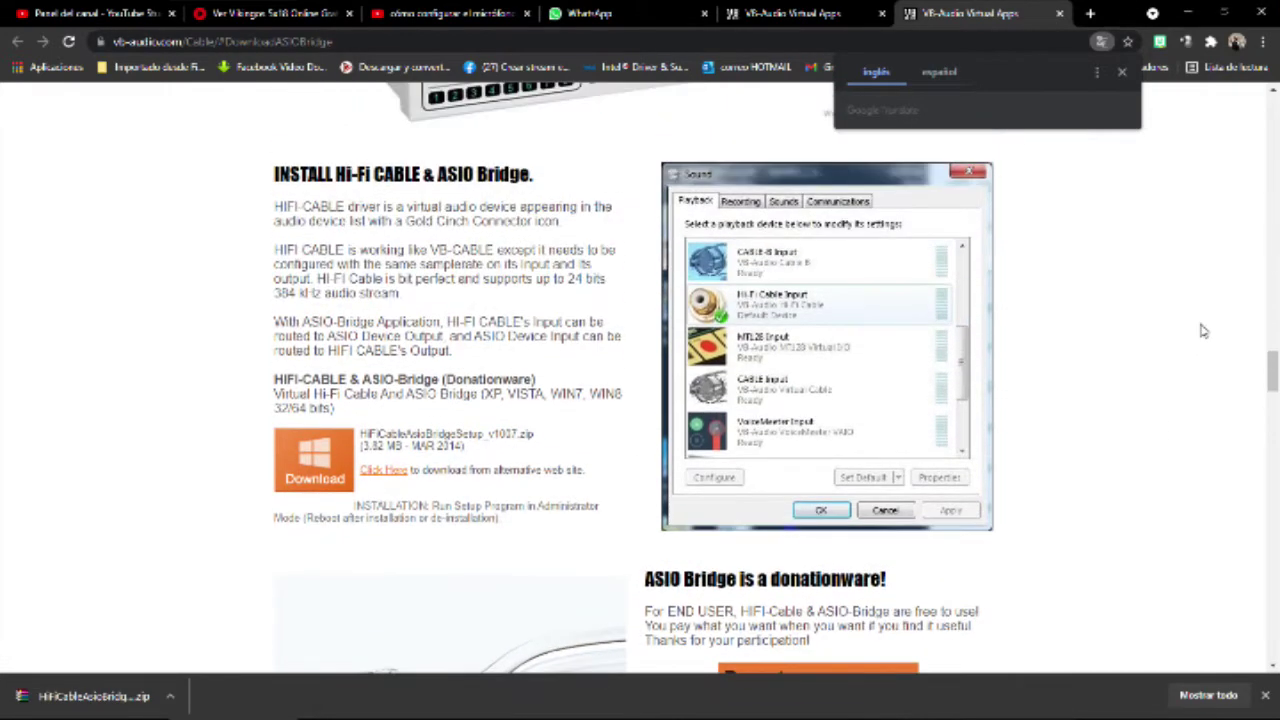
pyautogui.scroll(-7, 1203, 331)
pyautogui.scroll(-3, 1205, 330)
pyautogui.scroll(4, 1205, 330)
pyautogui.scroll(-4, 1207, 330)
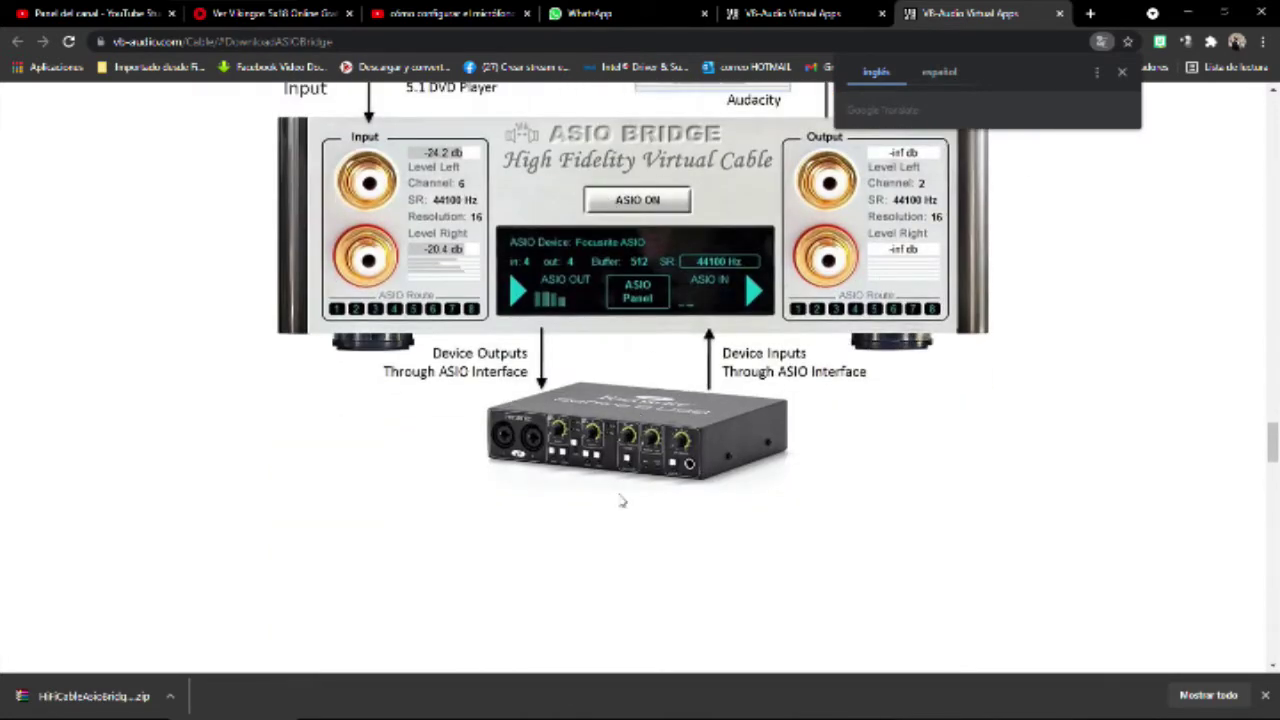
pyautogui.click(840, 12)
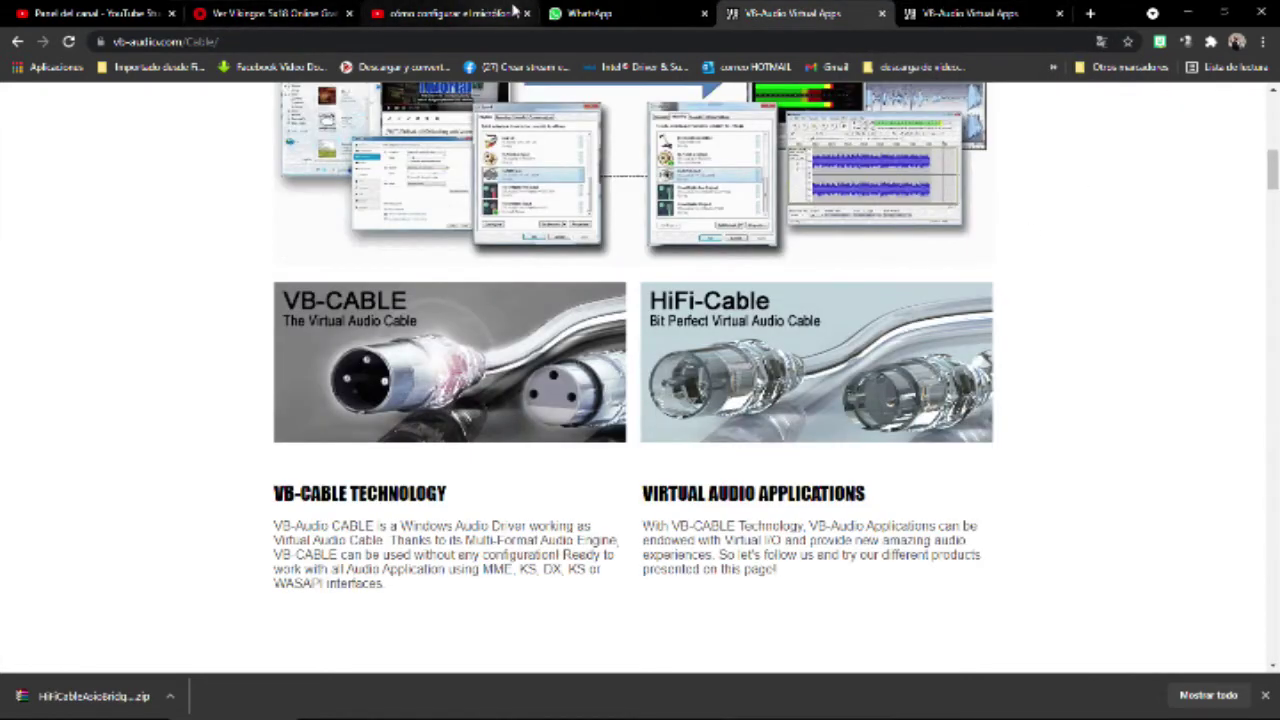
pyautogui.click(951, 14)
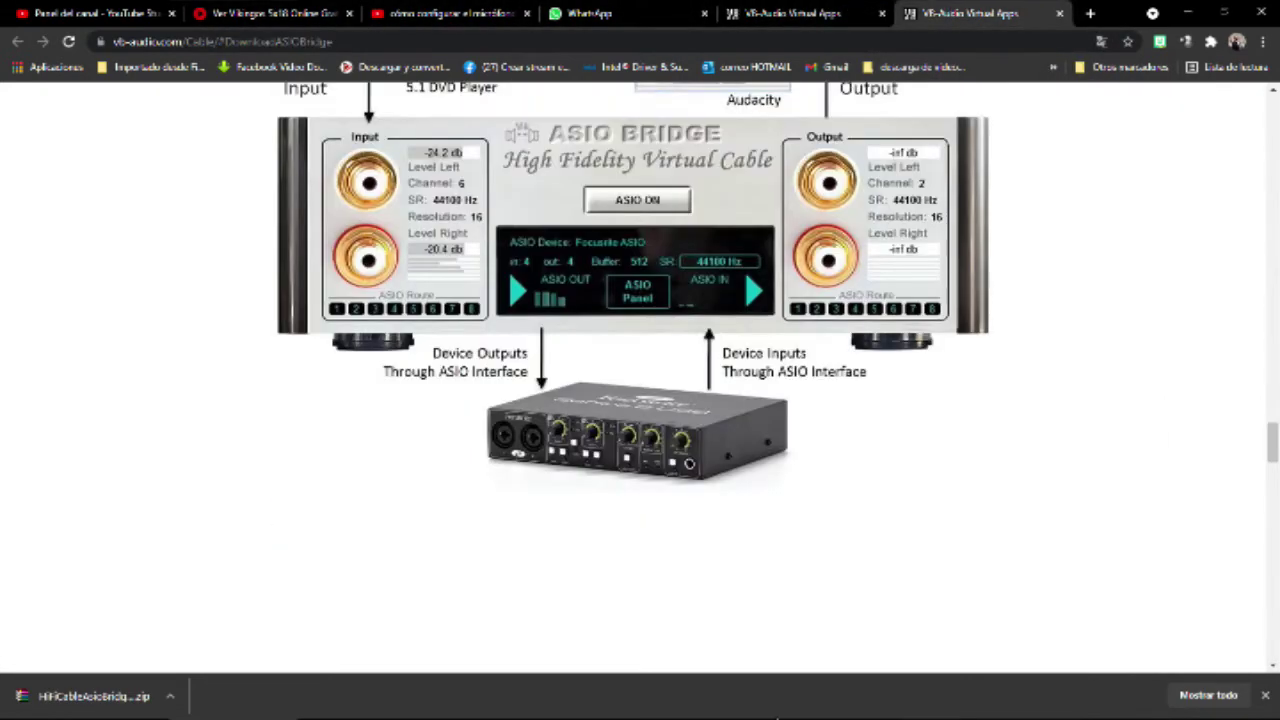
# Step: Switch to vMix and accept the audio output settings
pyautogui.moveTo(190, 710)
pyautogui.click(524, 712)
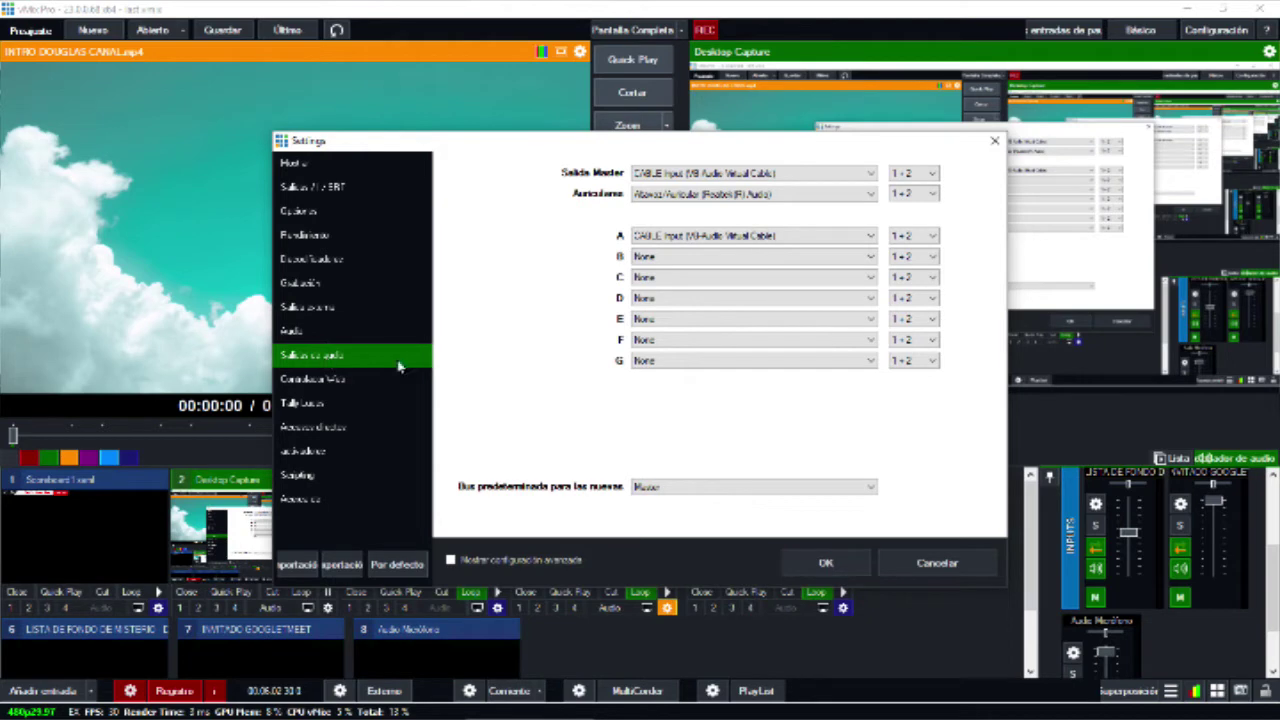
pyautogui.click(829, 563)
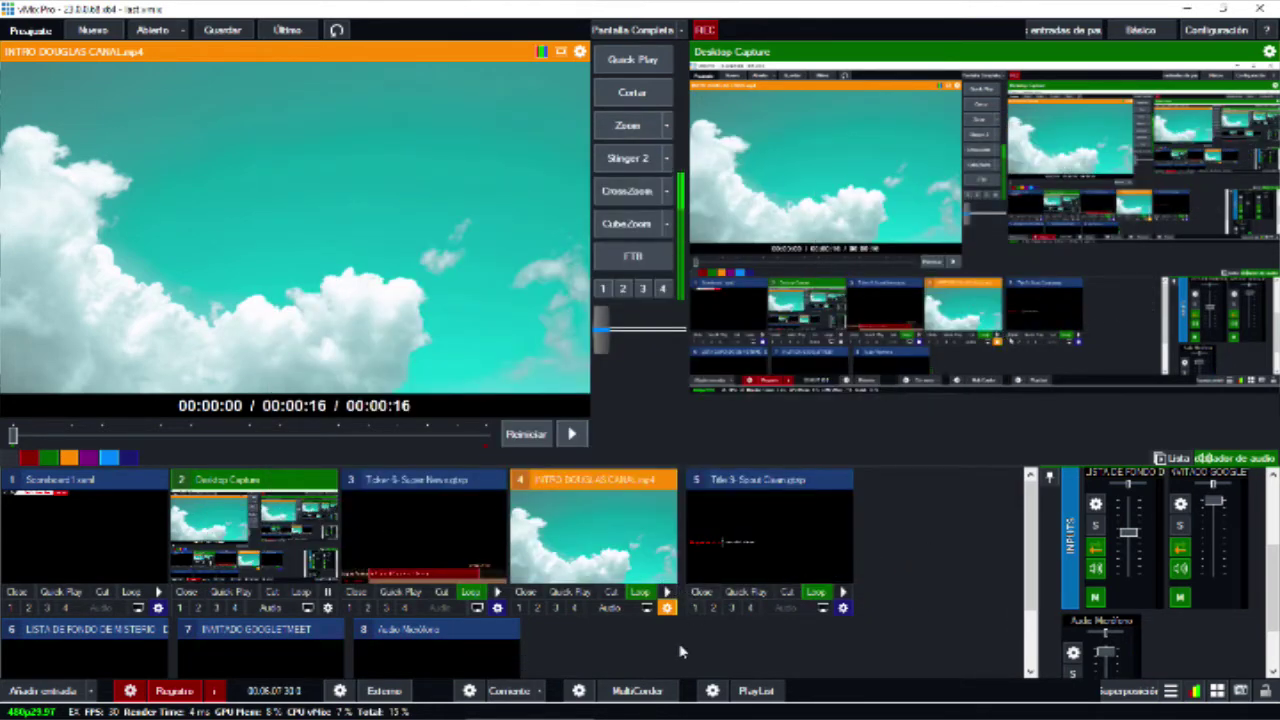
# Step: Minimize vMix, open Google Meet from the desktop, start an instant new meeting and dismiss the meeting-ready notice
pyautogui.moveTo(530, 712)
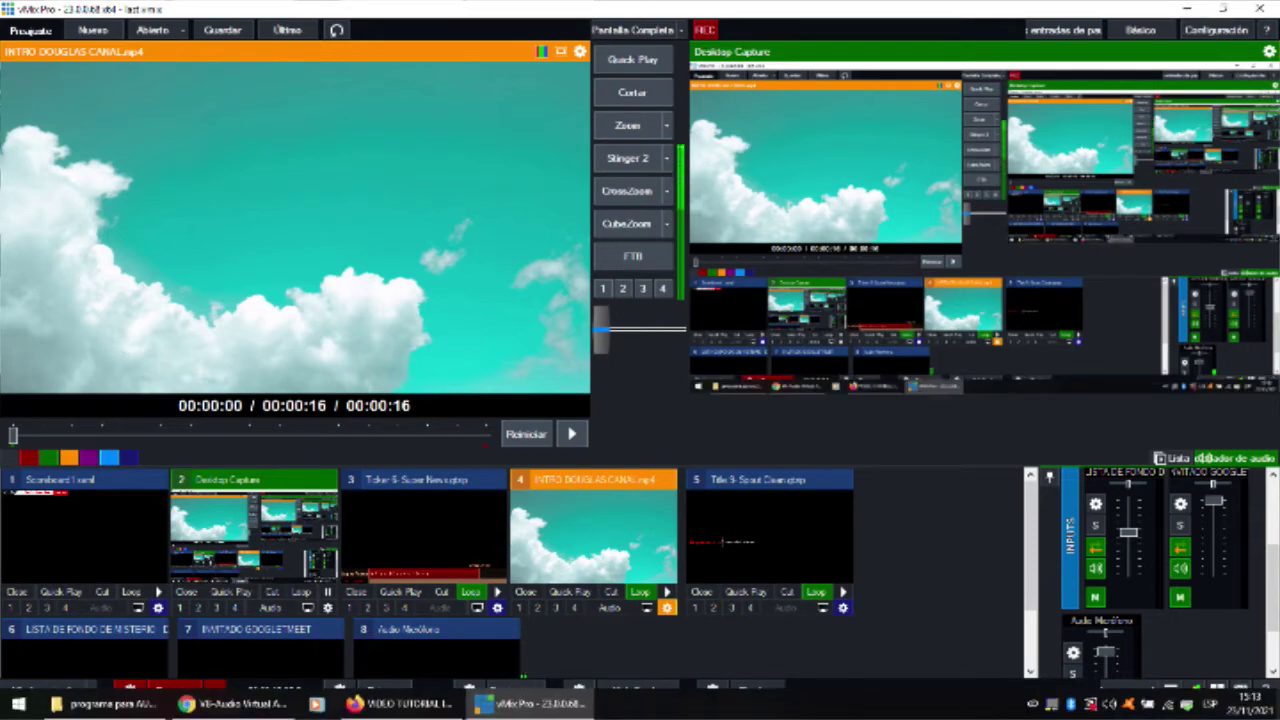
pyautogui.click(530, 705)
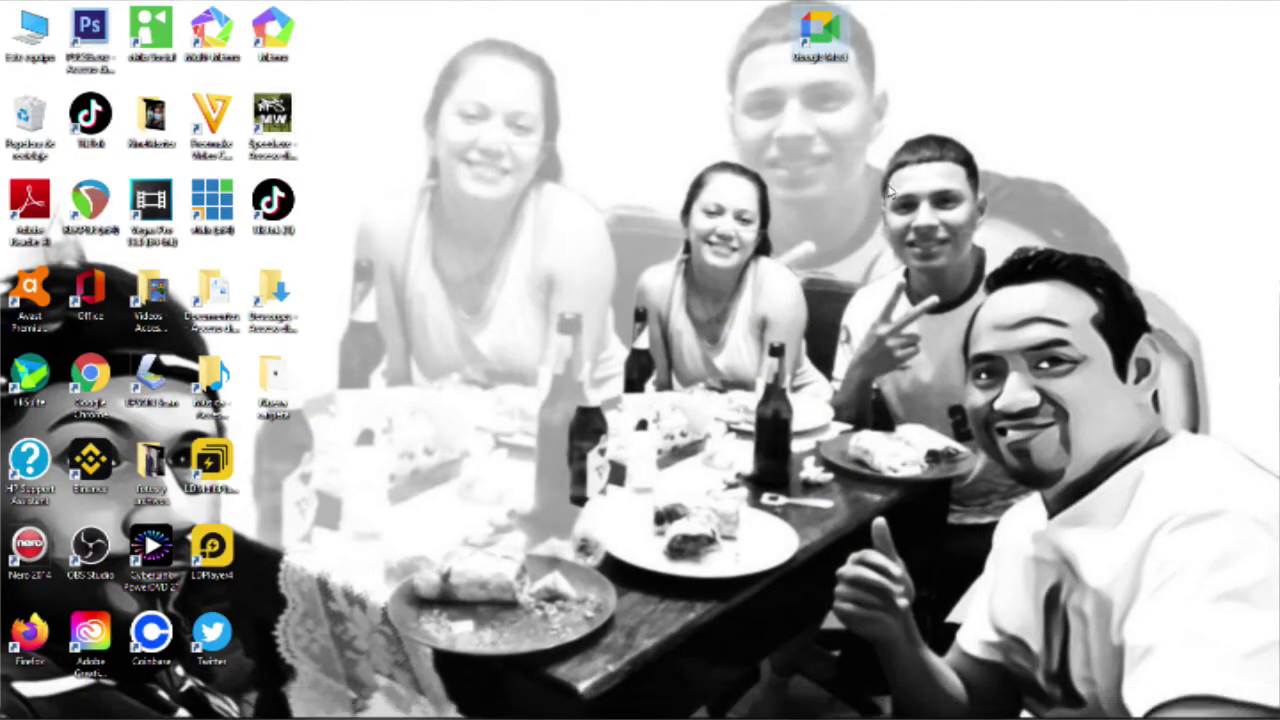
pyautogui.doubleClick(820, 38)
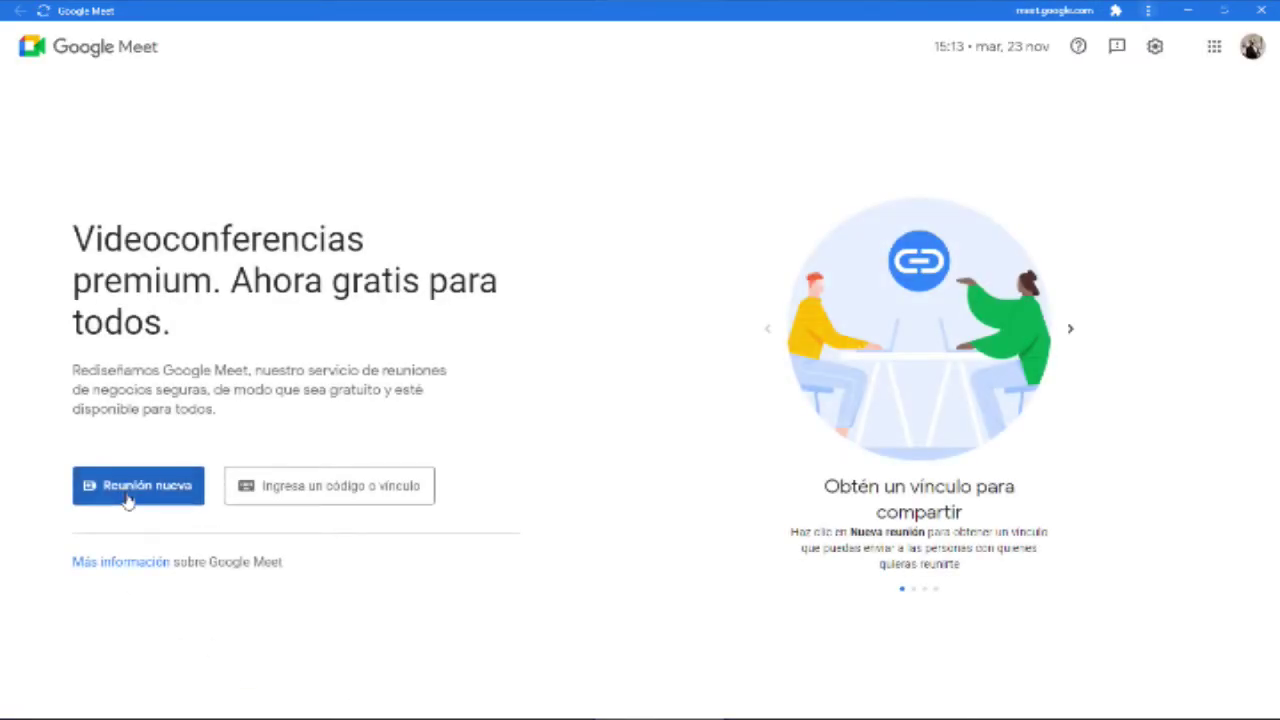
pyautogui.click(128, 500)
pyautogui.click(180, 526)
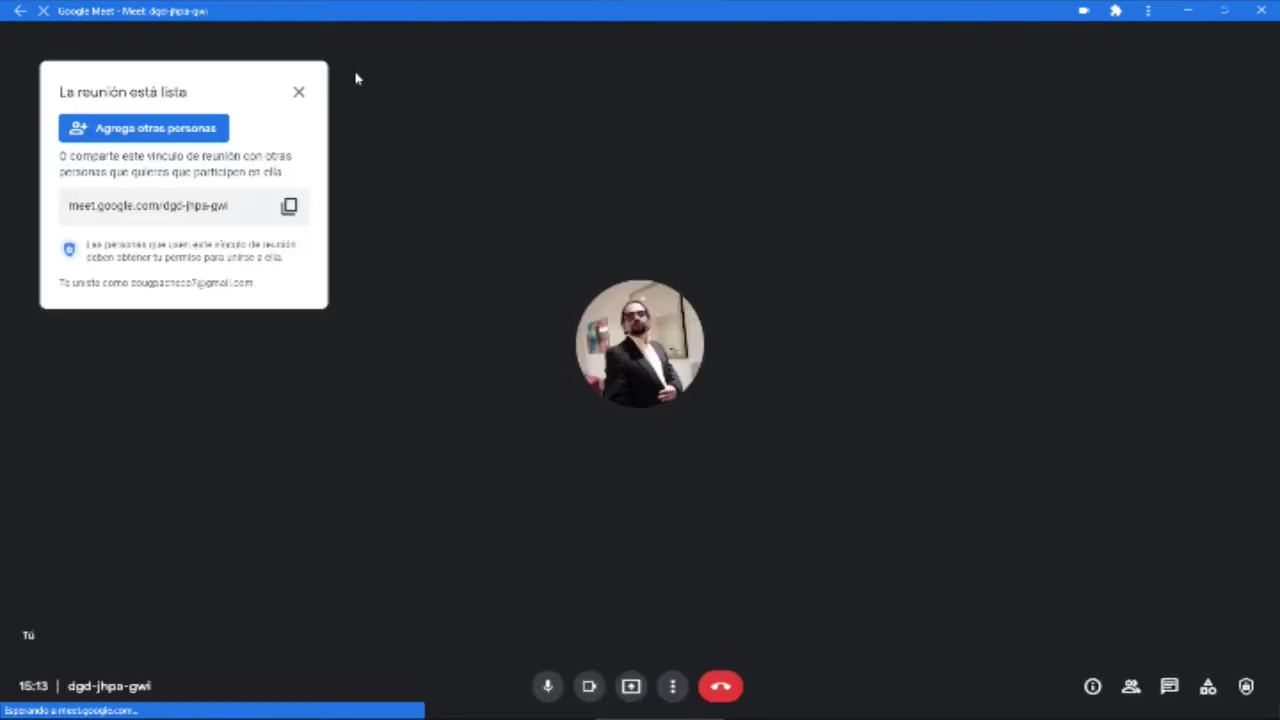
pyautogui.click(298, 92)
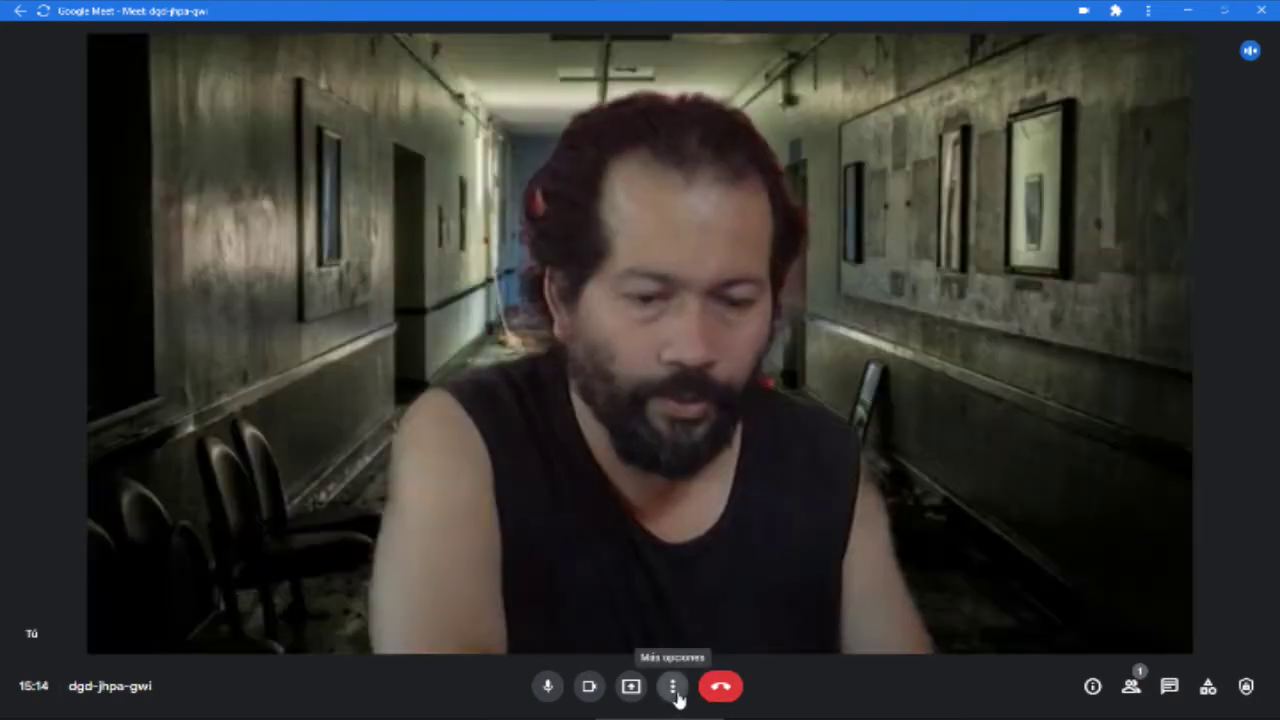
# Step: In the meeting's audio settings, choose CABLE Output (VB-Audio Virtual Cable) as microphone and Hi-Fi Cable Input (VB-Audio Hi-Fi Cable) as speakers
pyautogui.click(673, 688)
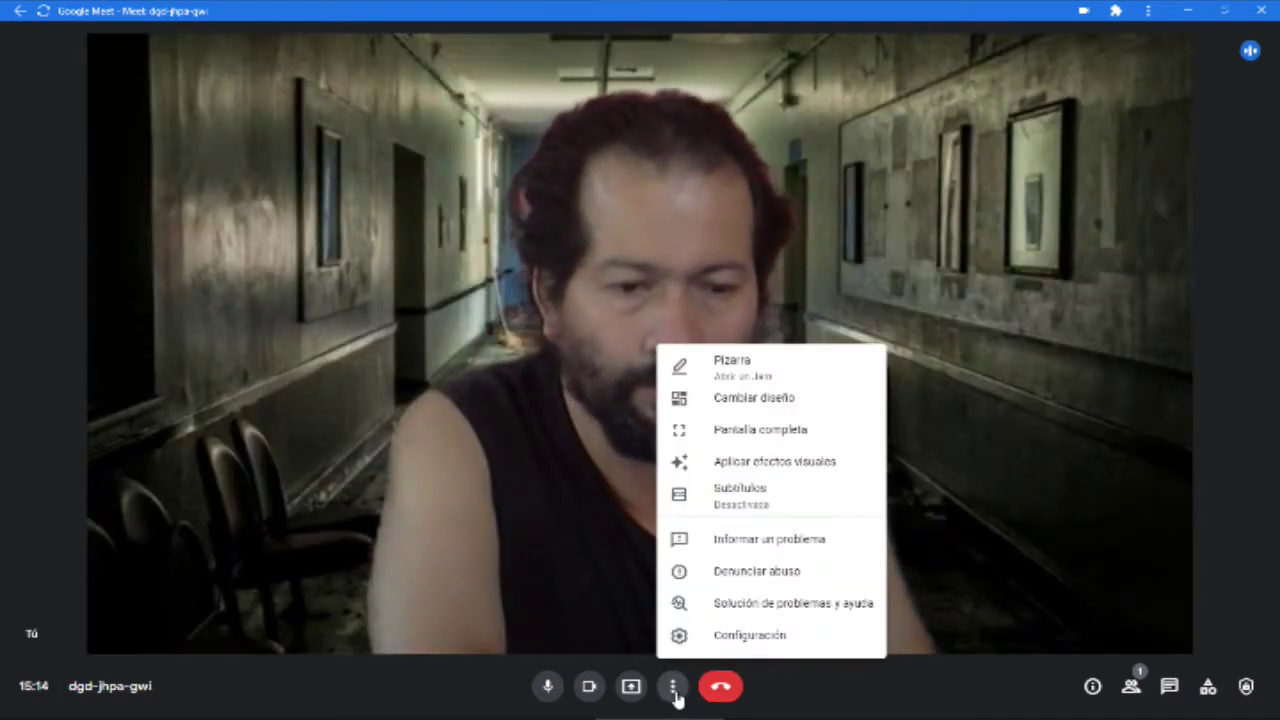
pyautogui.click(750, 635)
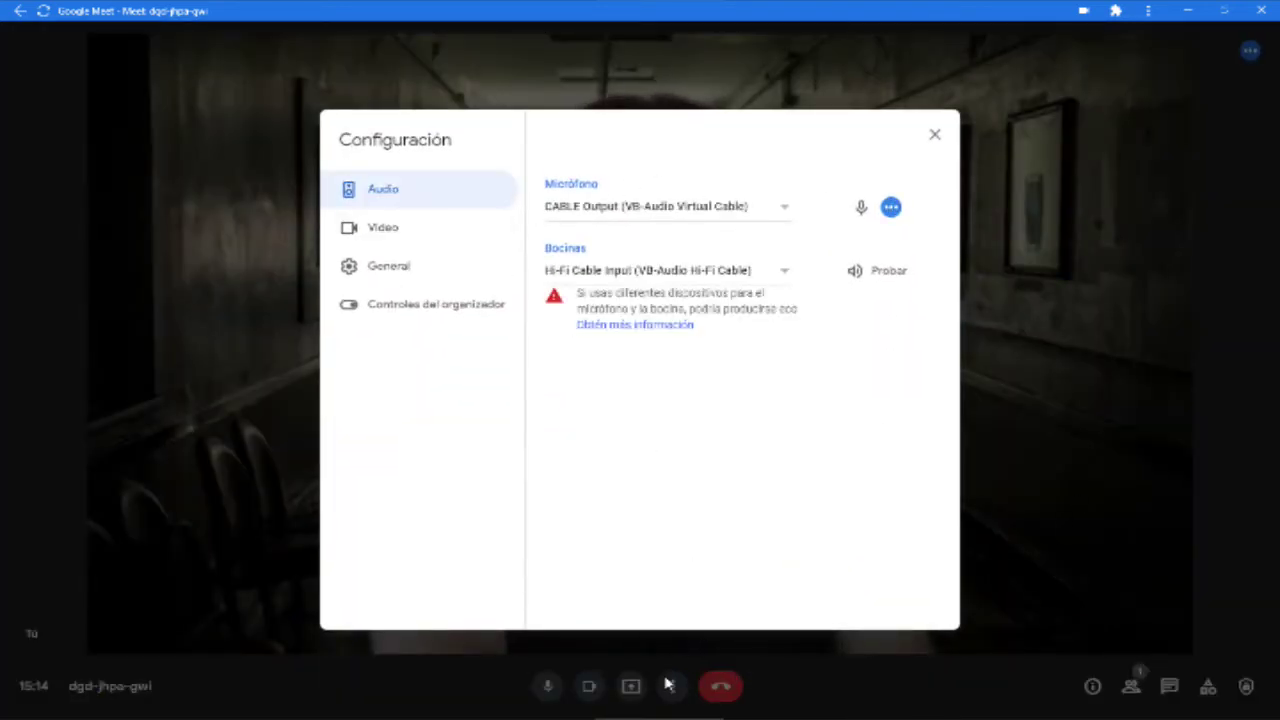
pyautogui.click(614, 212)
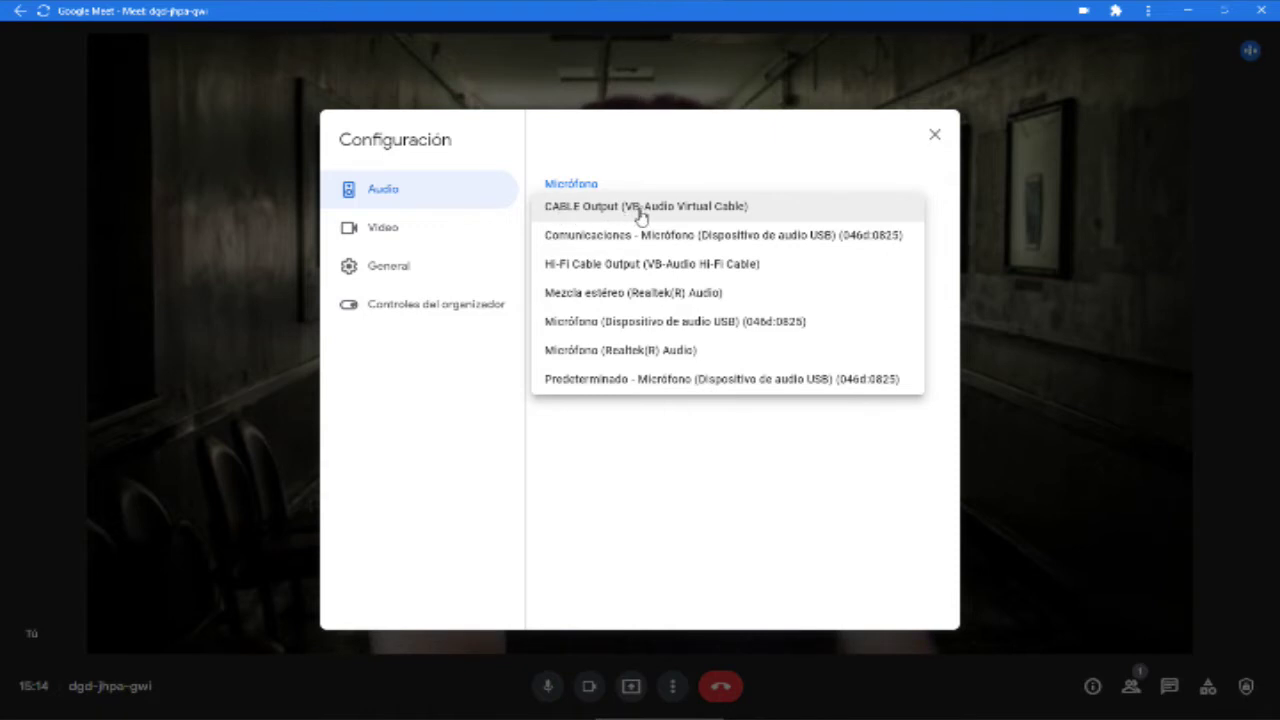
pyautogui.click(641, 210)
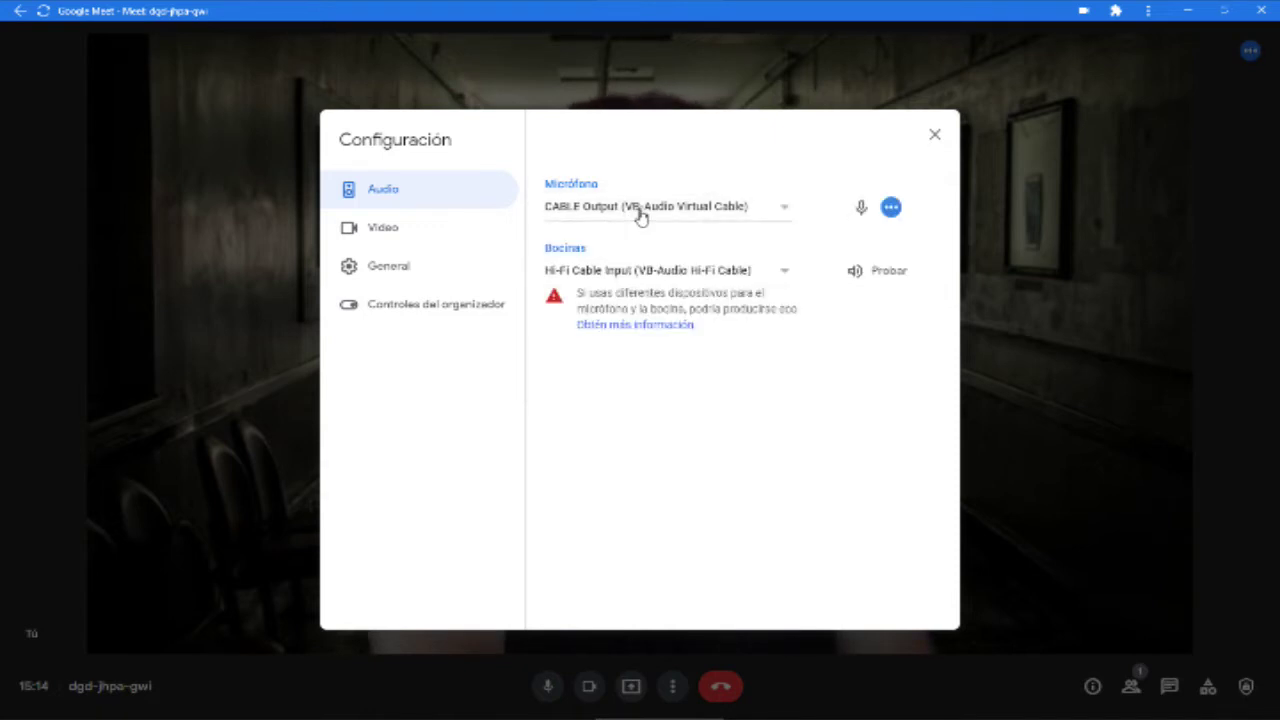
pyautogui.click(675, 280)
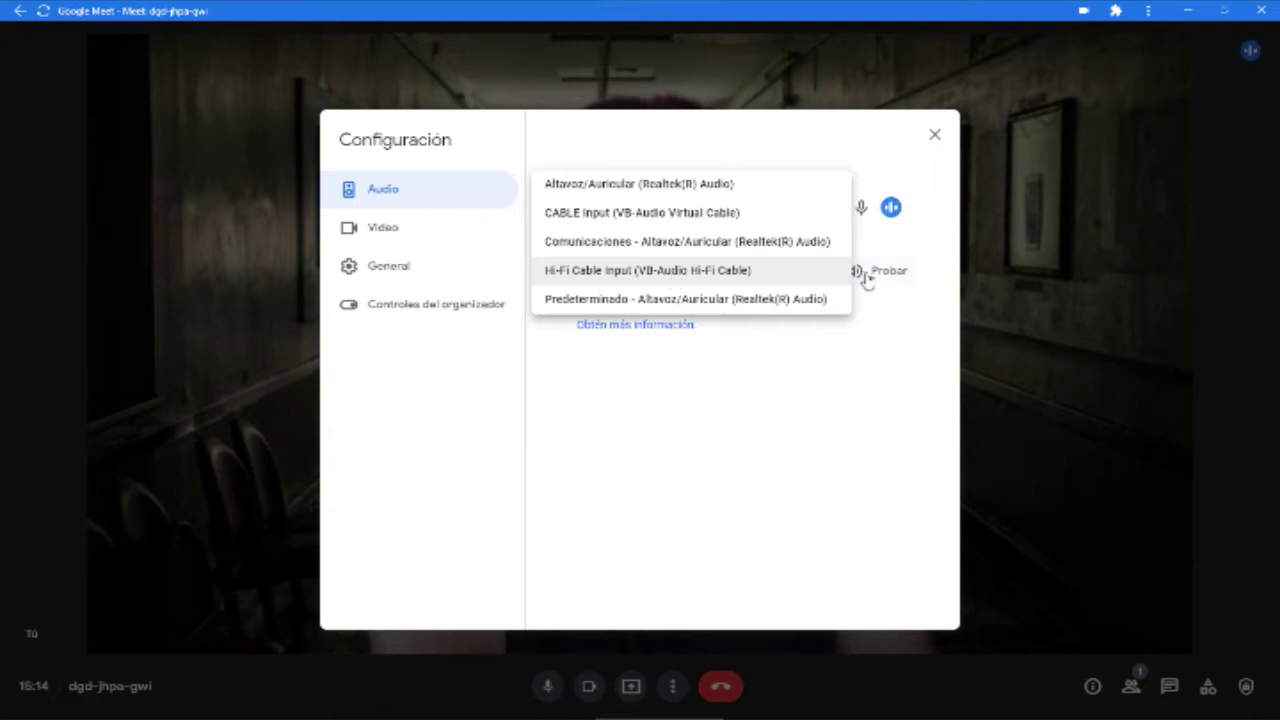
pyautogui.click(631, 278)
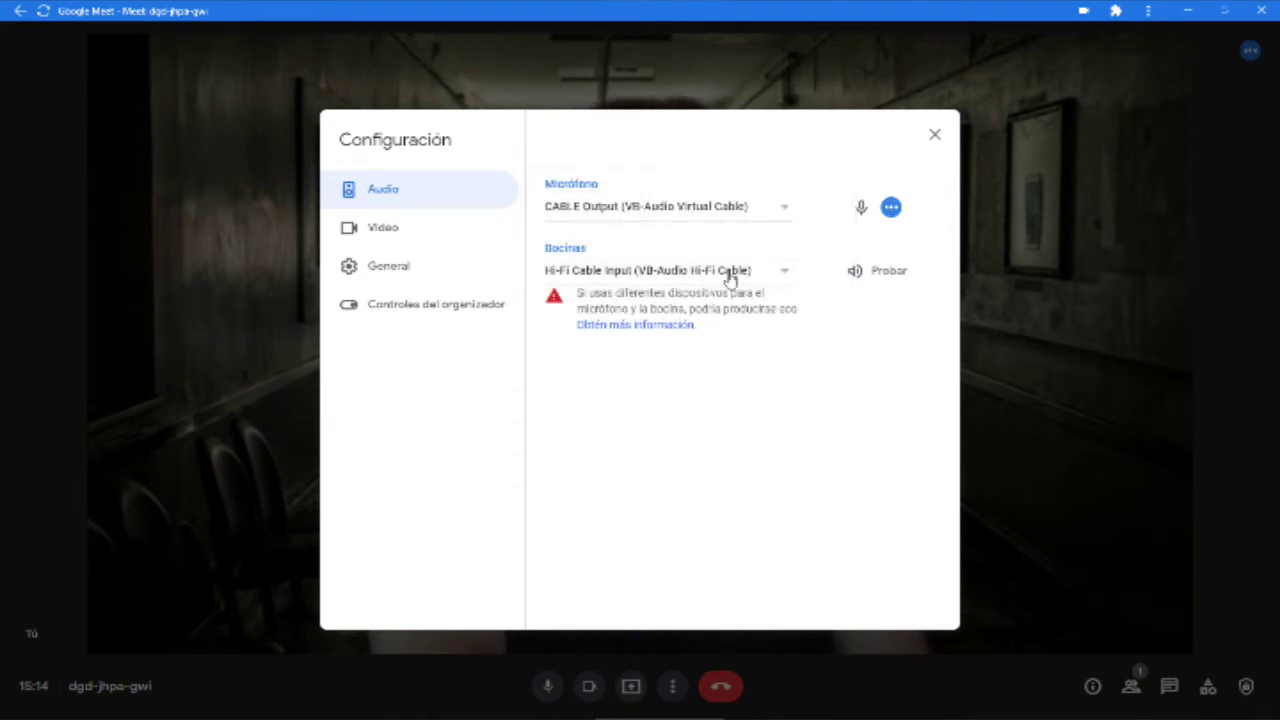
pyautogui.click(935, 137)
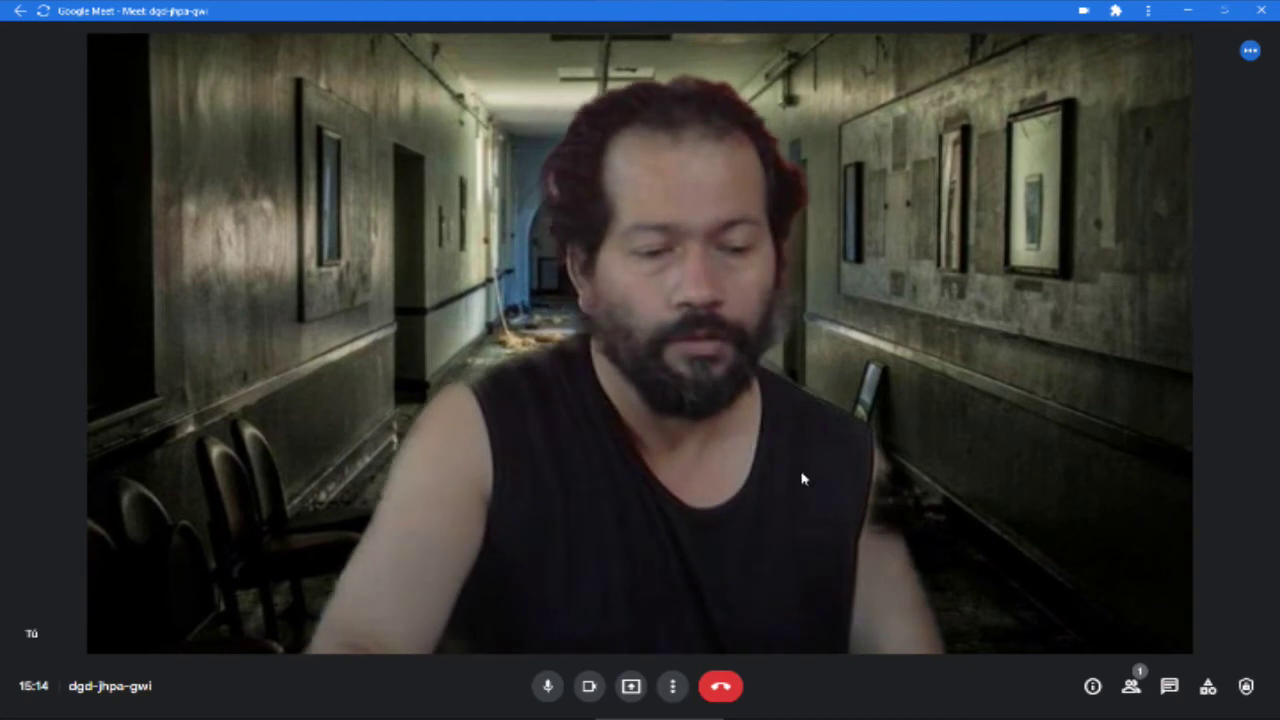
# Step: Switch back to vMix and load input 7, INVITADO GOOGLETMEET, into the preview
pyautogui.moveTo(658, 706)
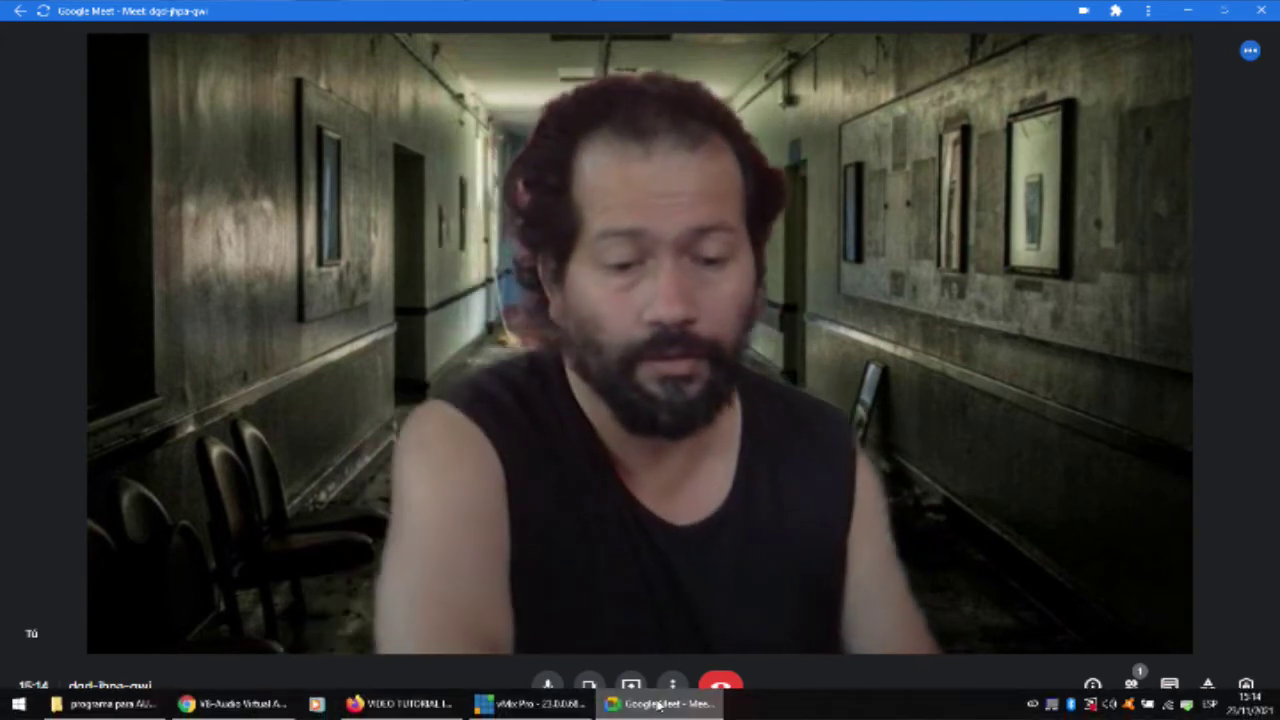
pyautogui.click(535, 704)
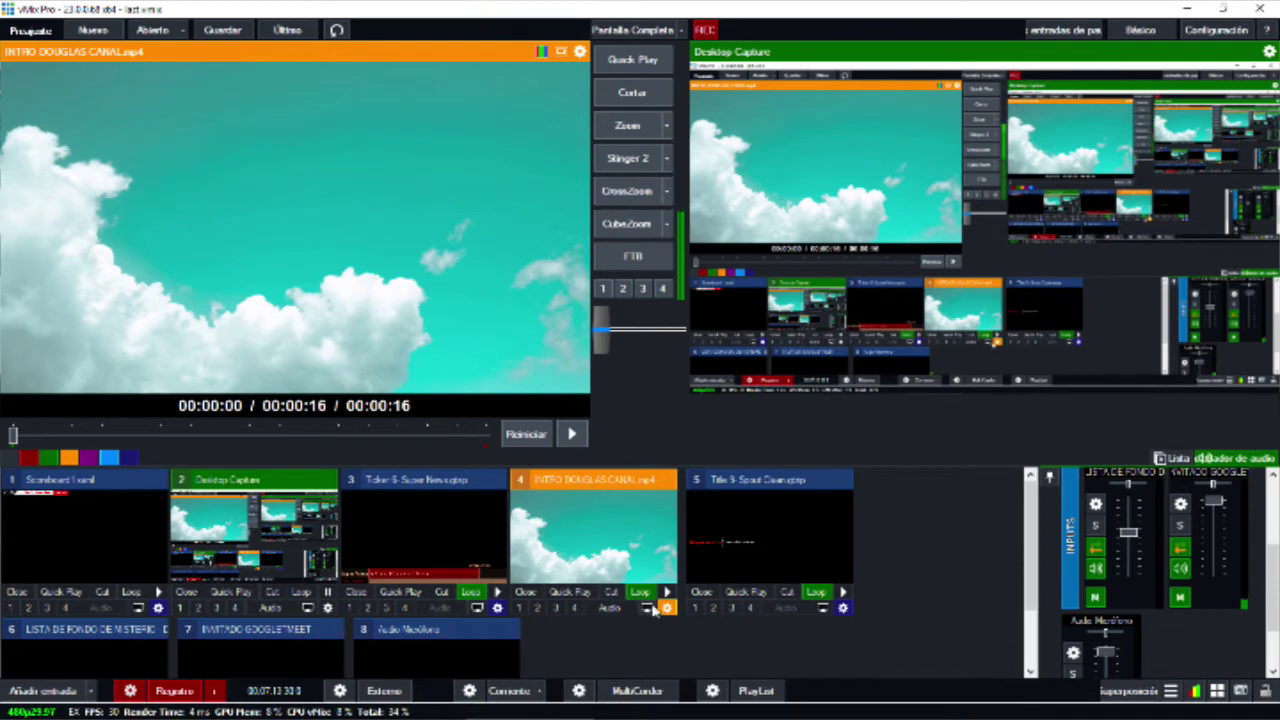
pyautogui.scroll(-1, 655, 610)
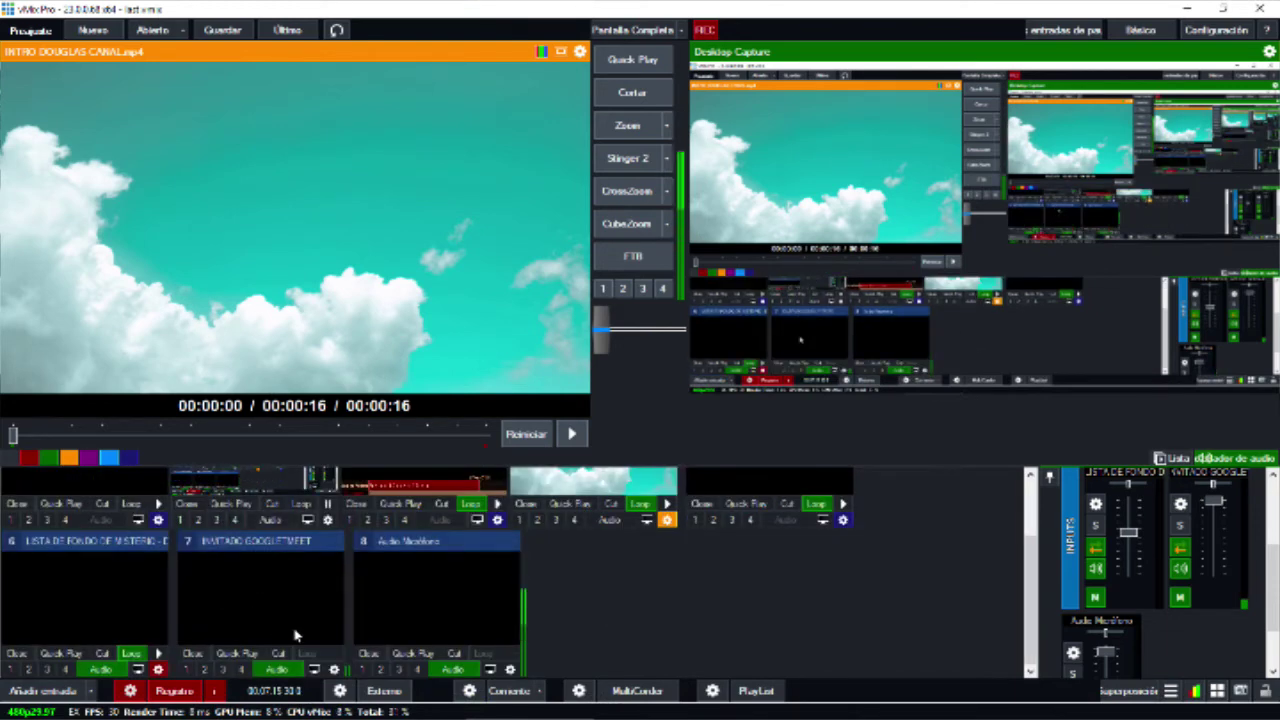
pyautogui.click(282, 578)
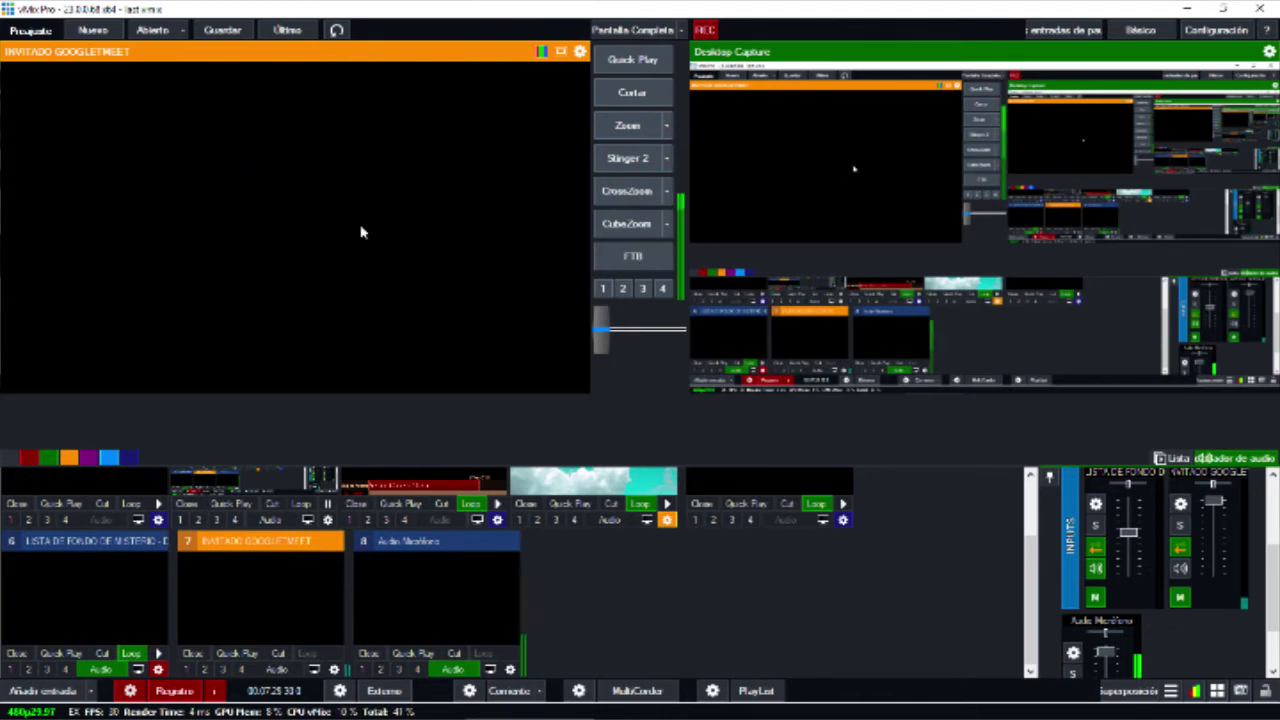
# Step: Set up a new audio input with CABLE Output (VB-Audio Virtual Cable) as its device, and cancel without adding it
pyautogui.click(50, 692)
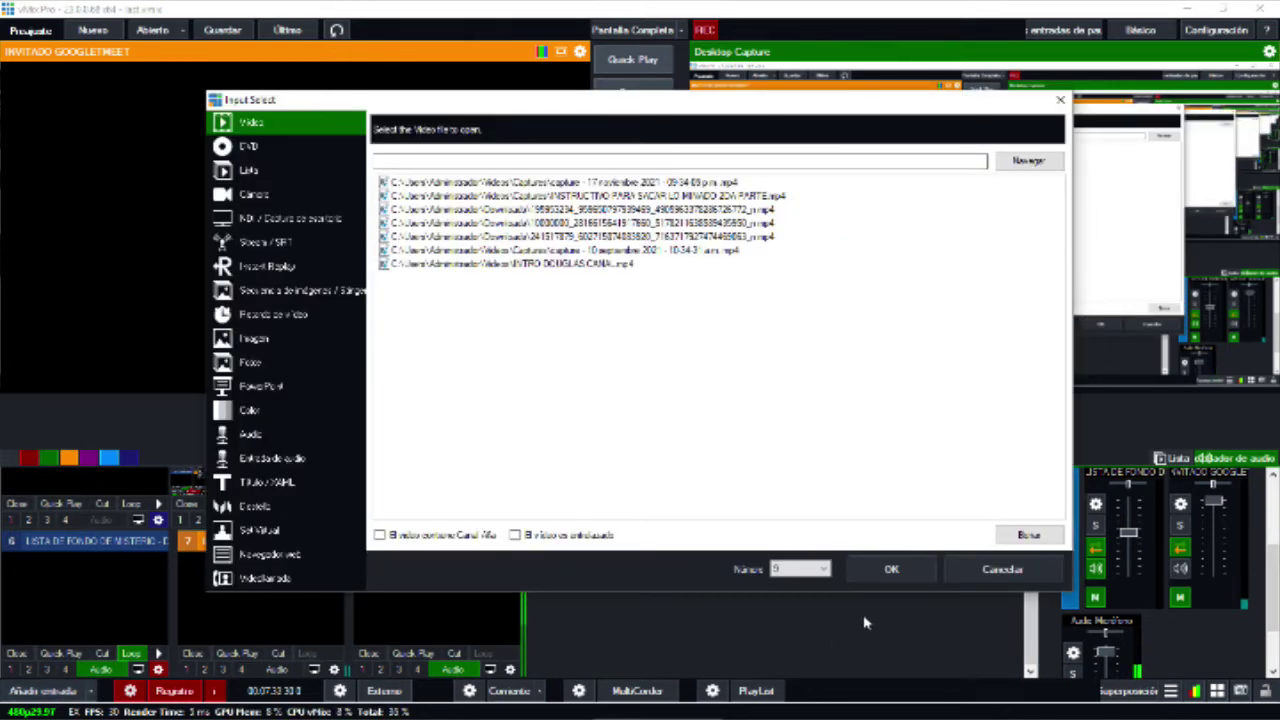
pyautogui.click(1000, 570)
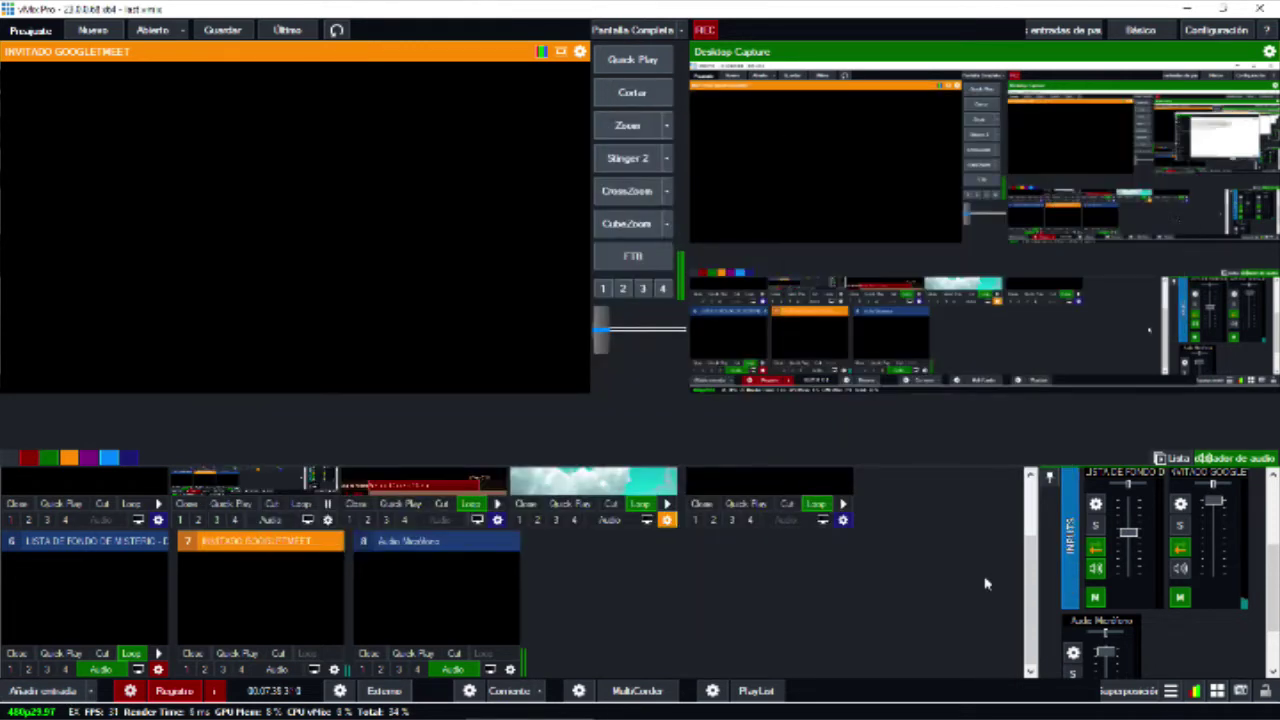
pyautogui.click(38, 691)
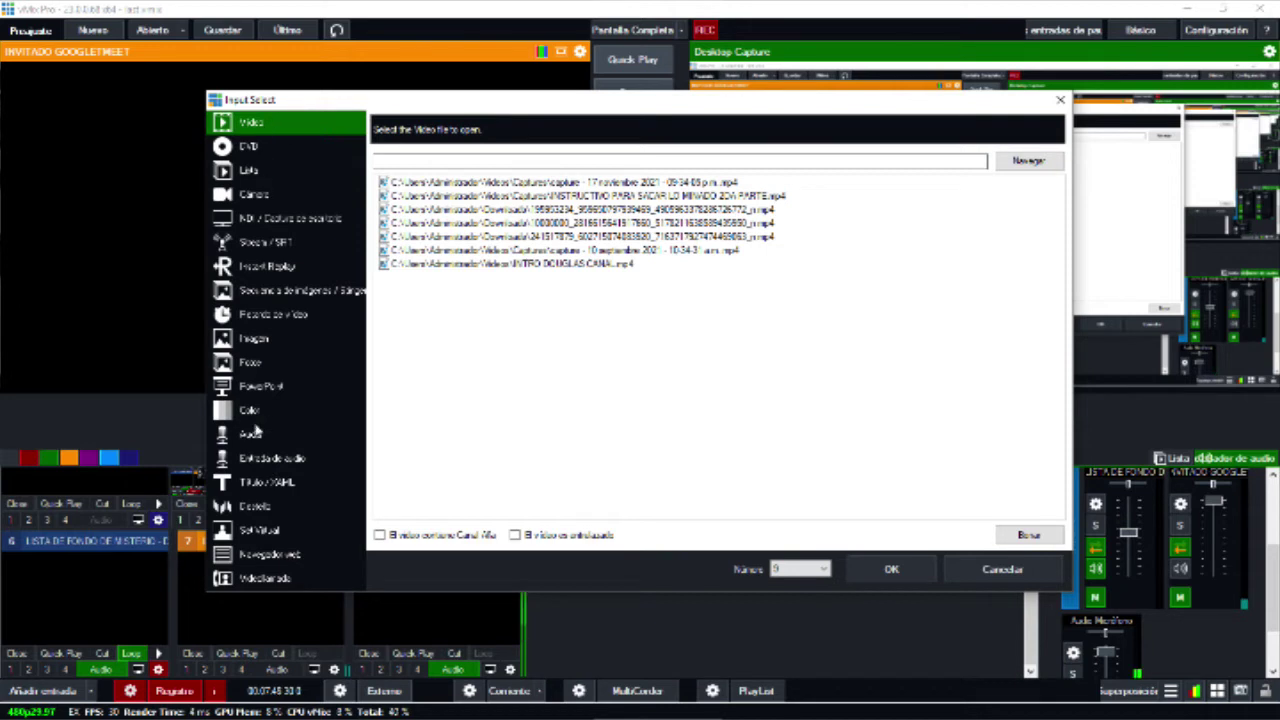
pyautogui.click(270, 459)
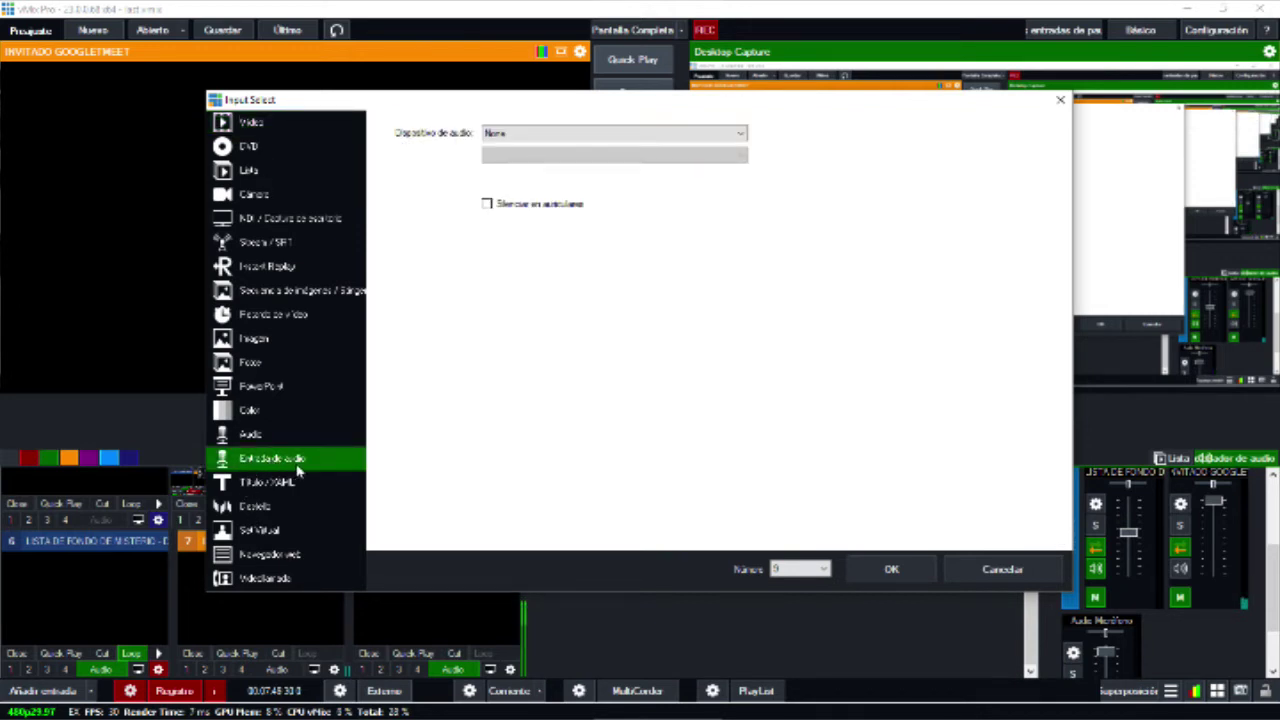
pyautogui.click(518, 135)
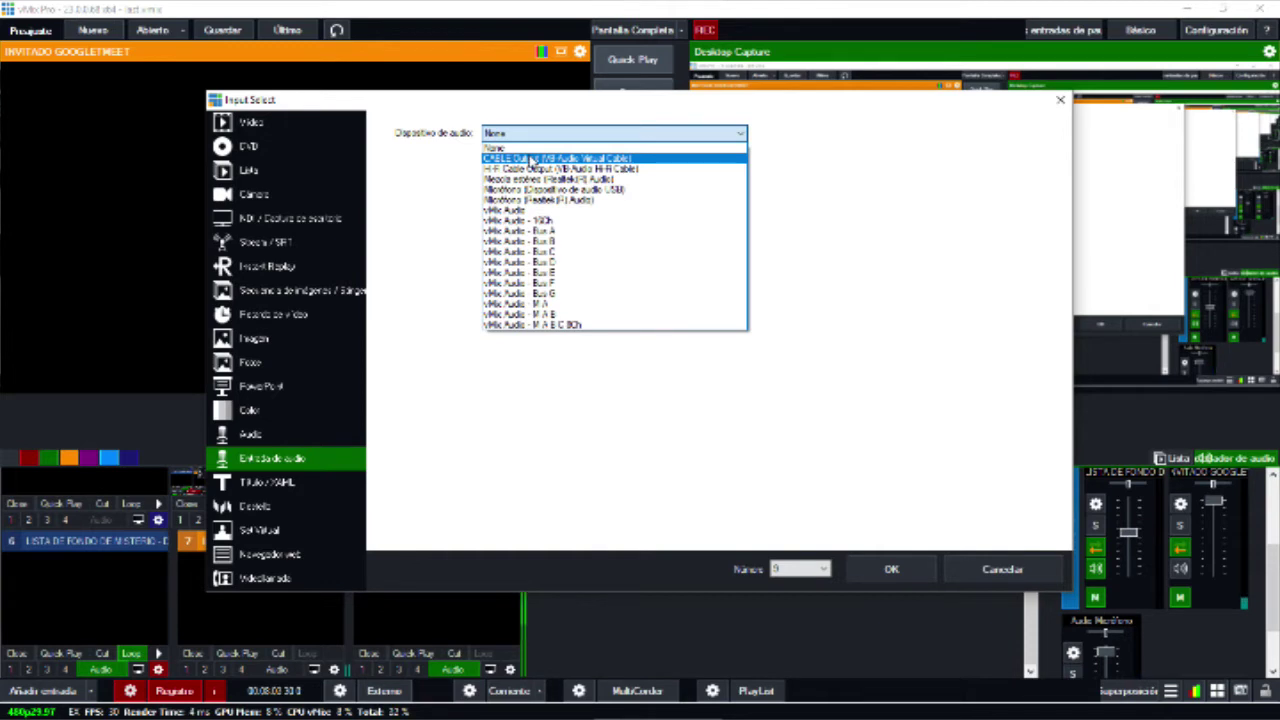
pyautogui.click(532, 159)
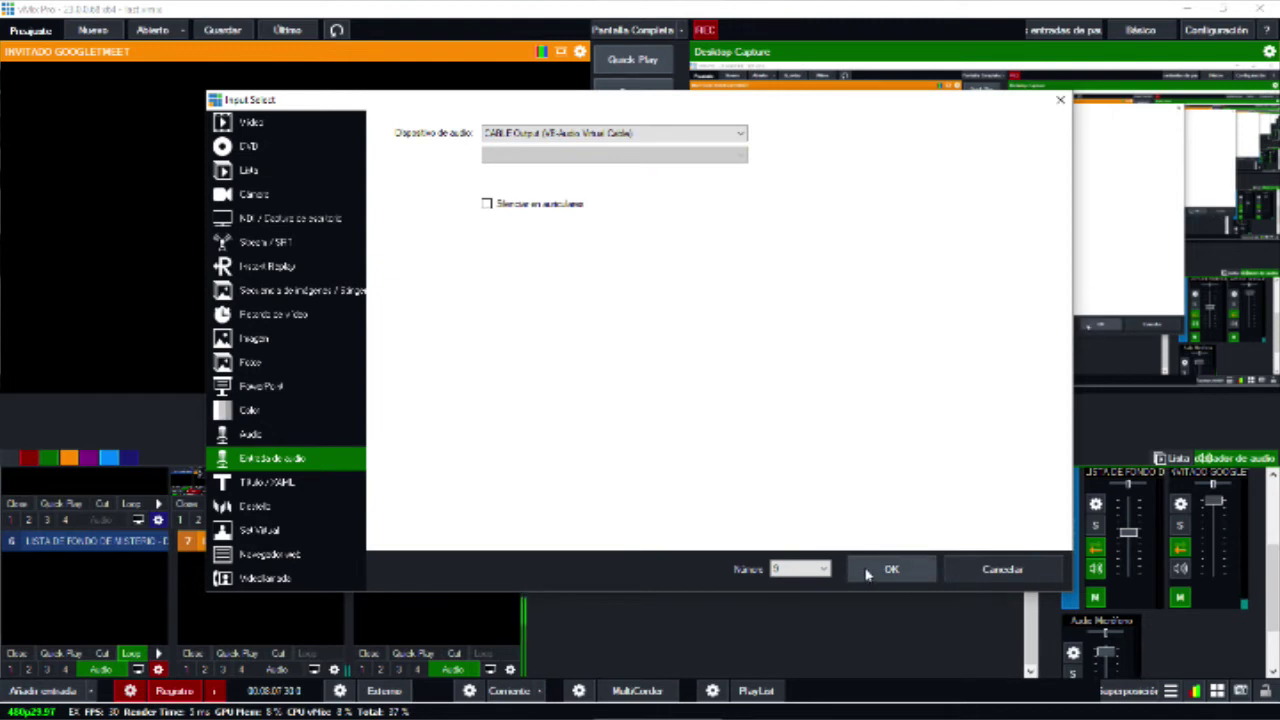
pyautogui.click(985, 583)
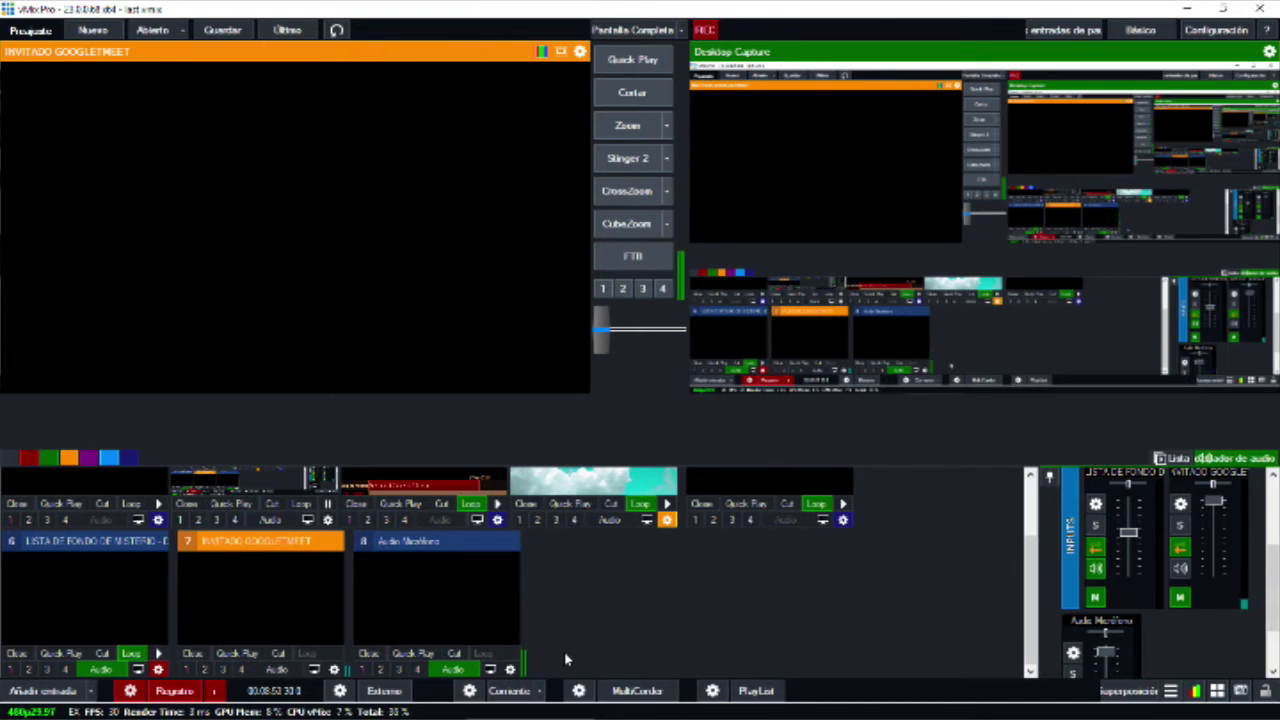
pyautogui.moveTo(564, 718)
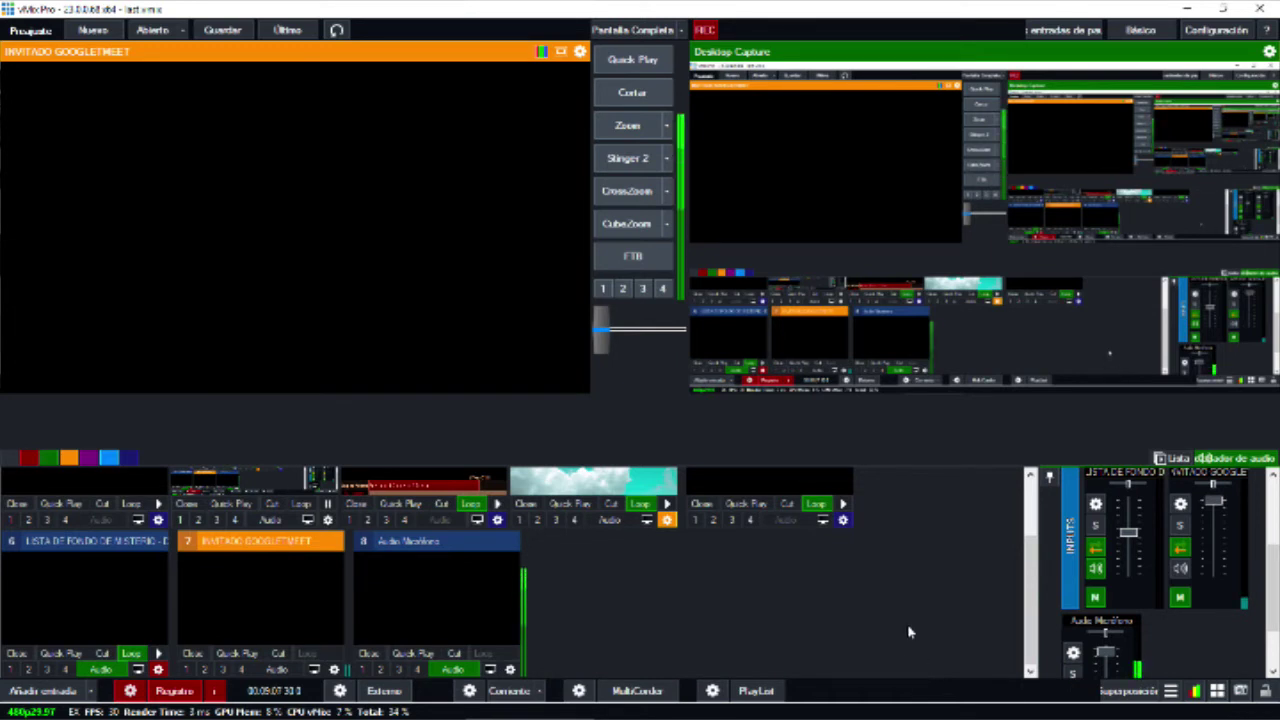
# Step: Switch from vMix to the Google Meet window and close it to leave the current meeting
pyautogui.moveTo(909, 715)
pyautogui.click(660, 703)
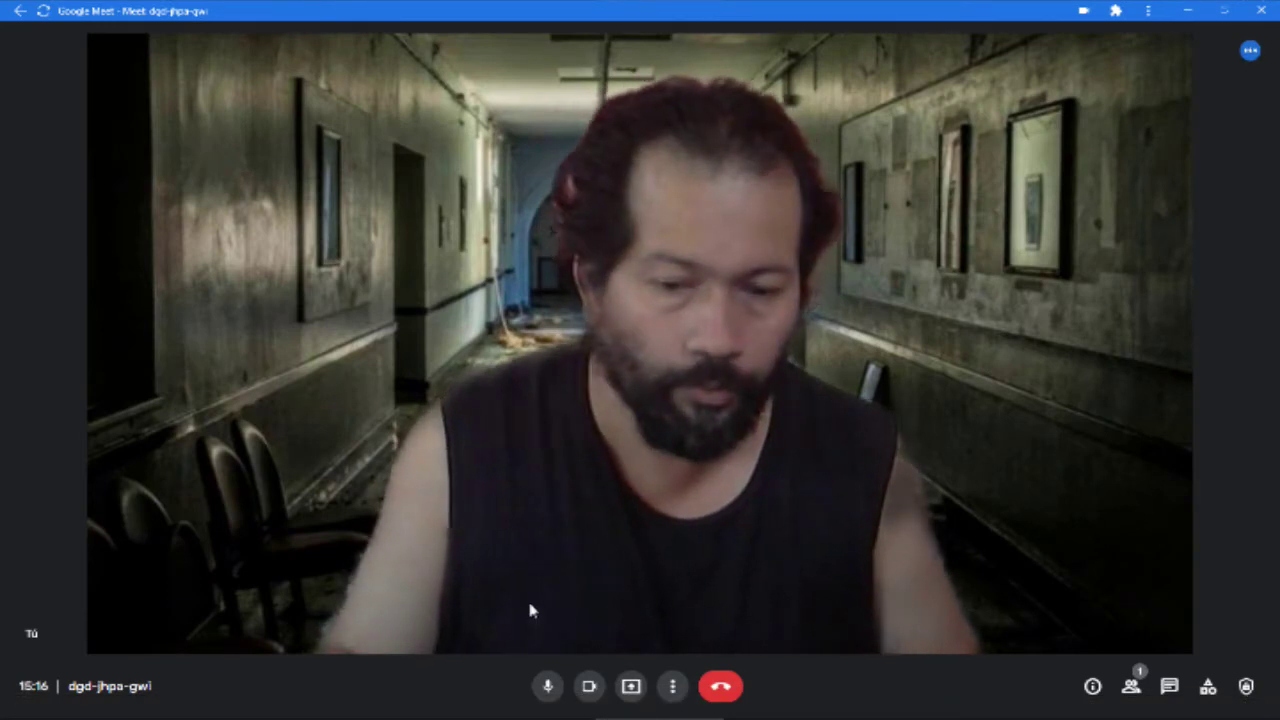
pyautogui.click(1261, 10)
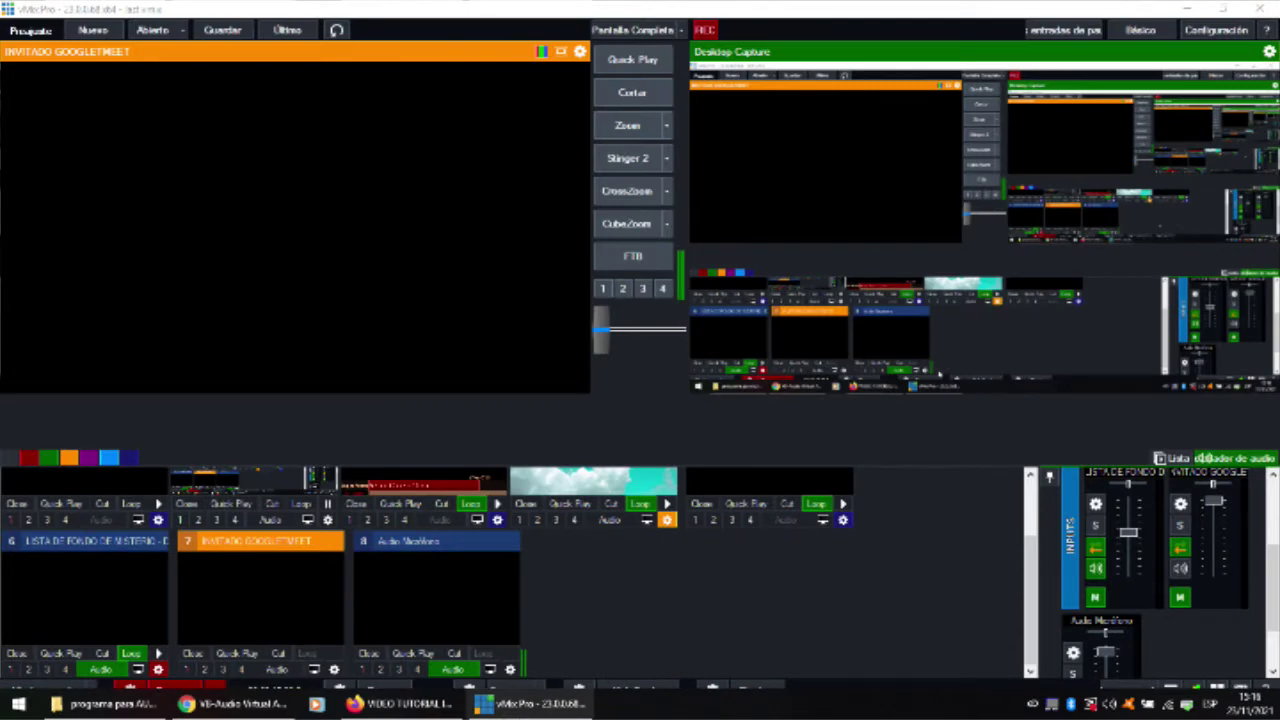
# Step: Switch to WhatsApp Web in Chrome, open the Meet link from the chat ending in "POR ACA PUEDE ENTRAR A LA LLAMADA", and join that meeting
pyautogui.click(212, 706)
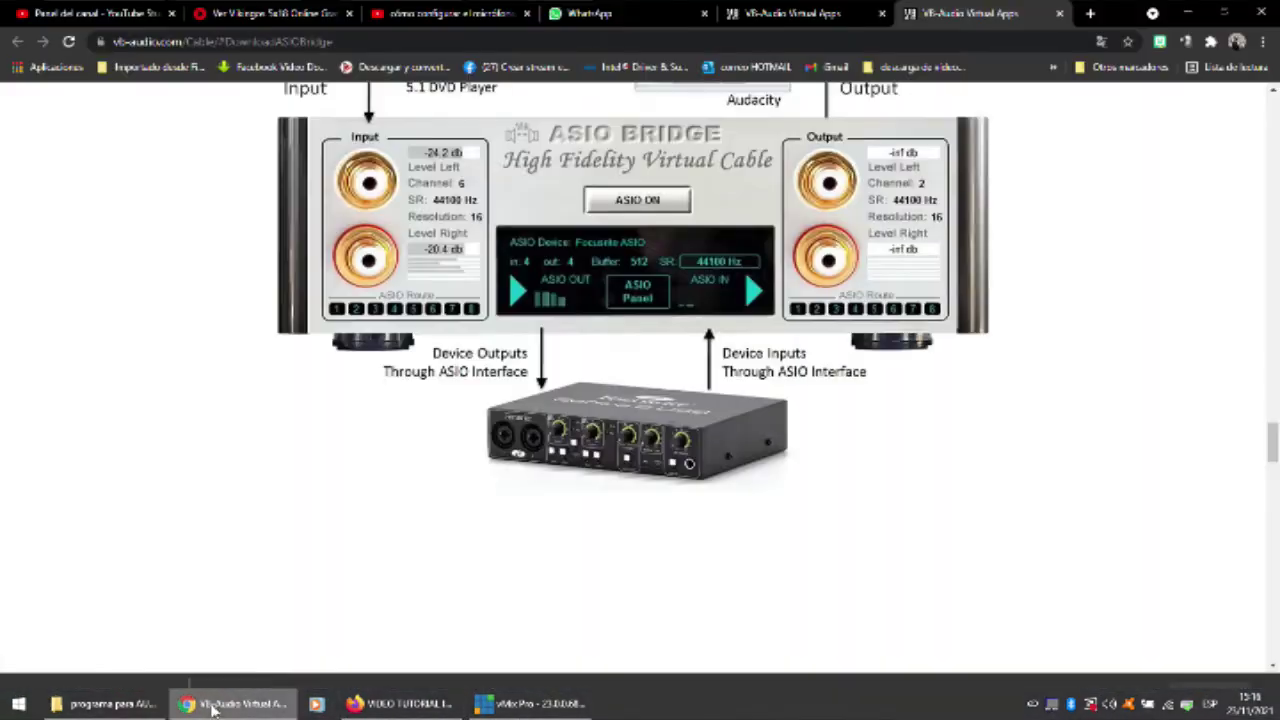
pyautogui.click(607, 14)
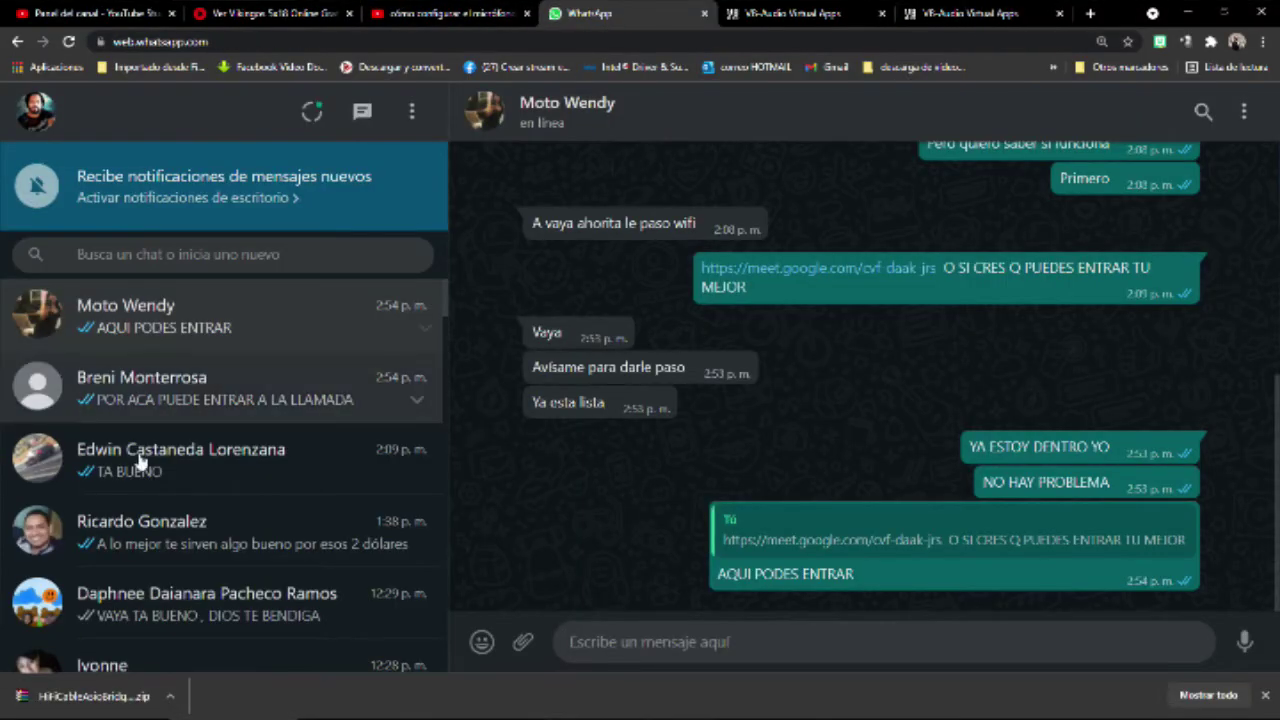
pyautogui.click(163, 400)
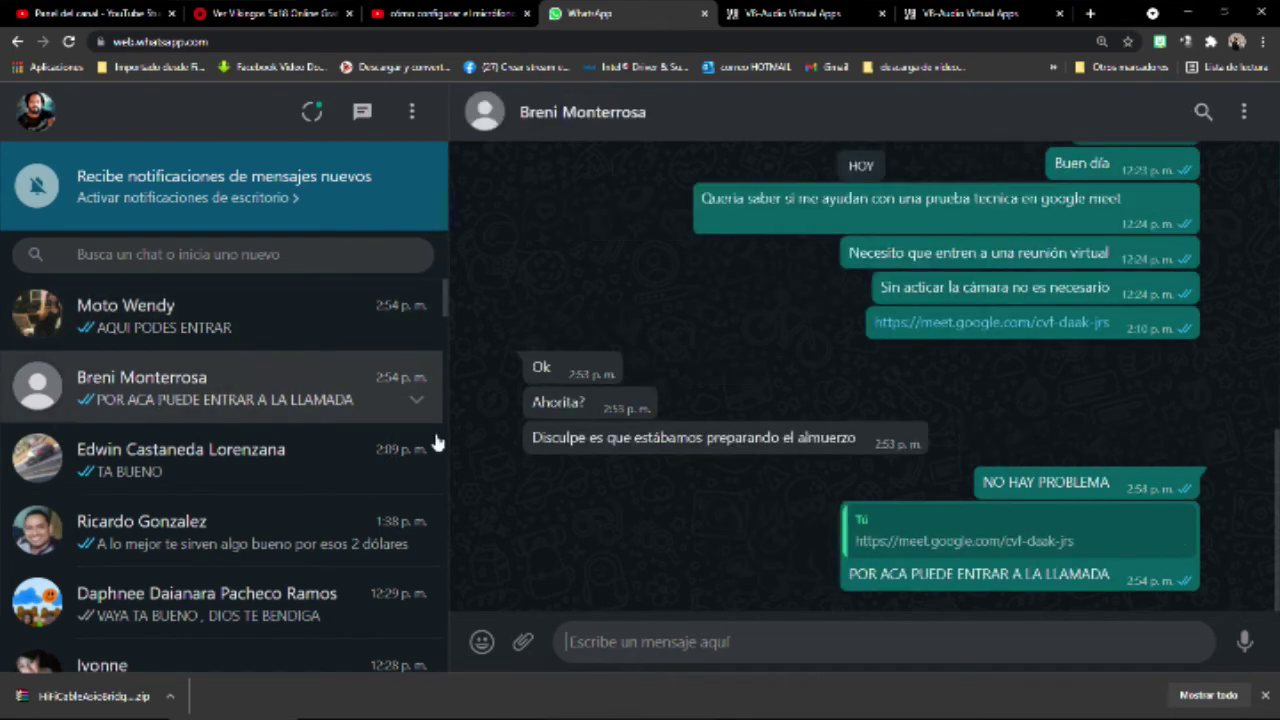
pyautogui.click(965, 329)
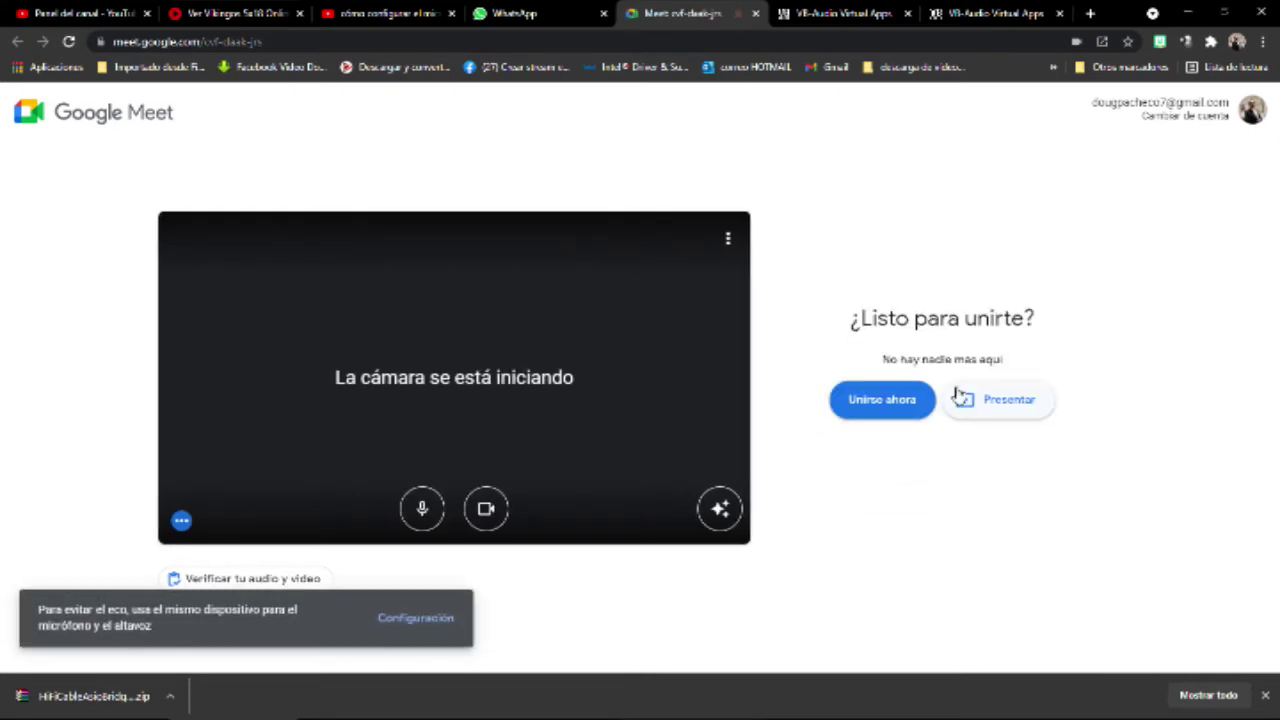
pyautogui.click(900, 401)
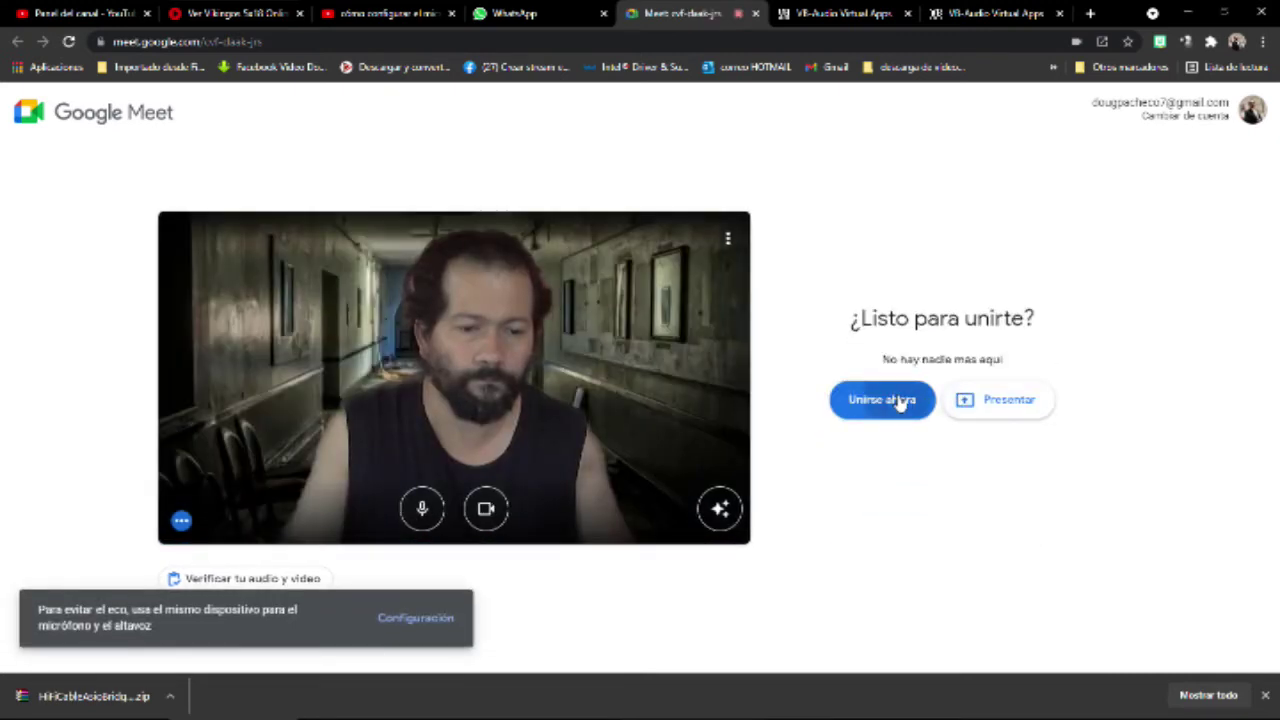